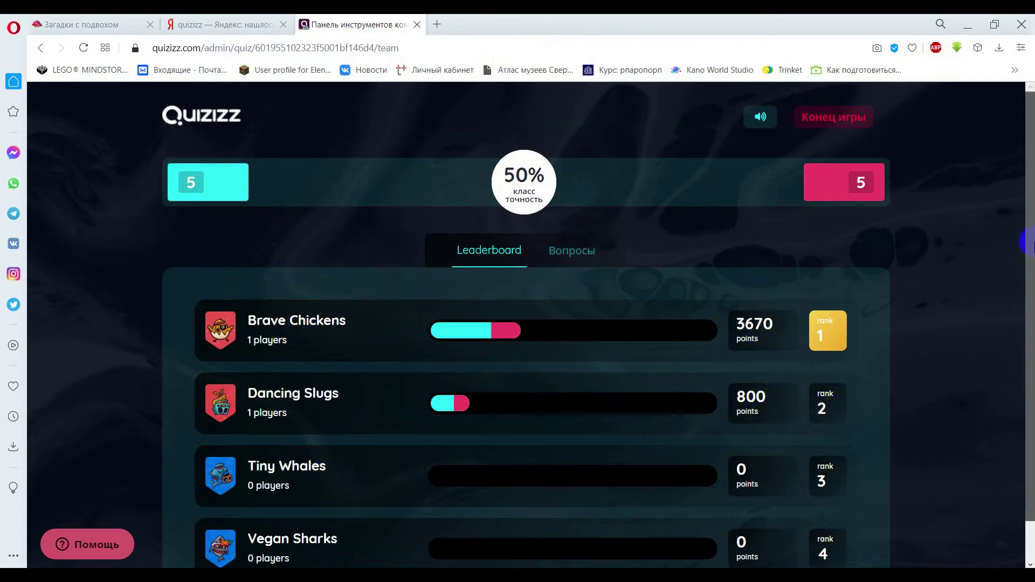
End the running team game and confirm ending it.
left_click_drag(1031, 243, 1031, 304)
scroll(1029, 343, "up", 1)
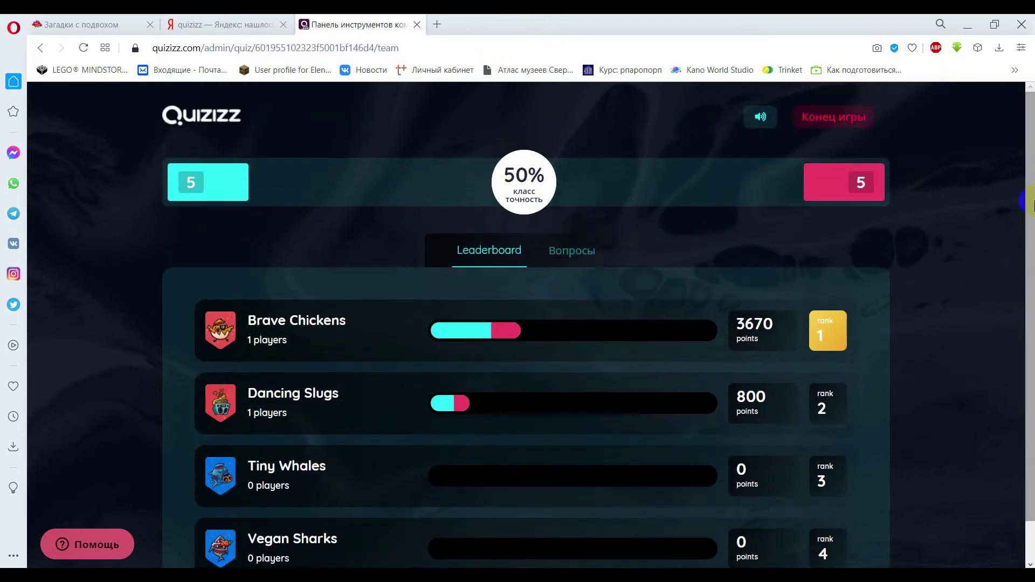
left_click(857, 121)
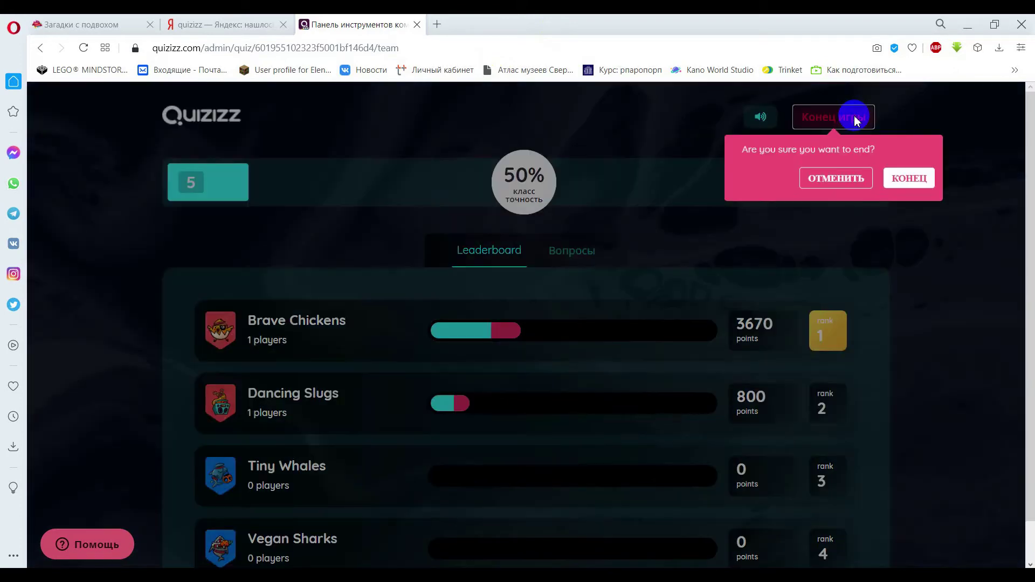
left_click(909, 179)
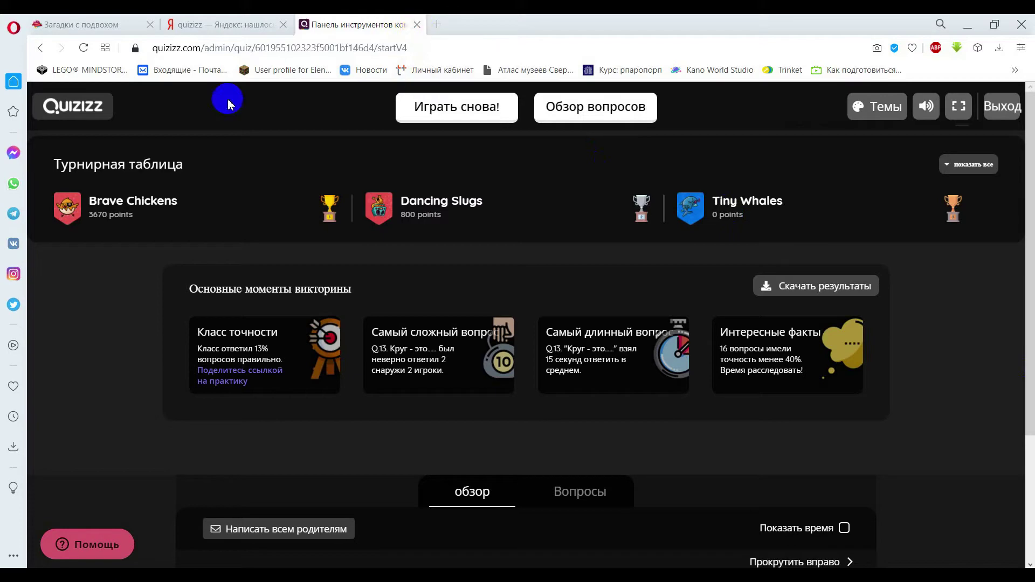
Create a new quiz (викторина) from the home page, named "Загадки", with the topic "Веселье".
left_click(101, 110)
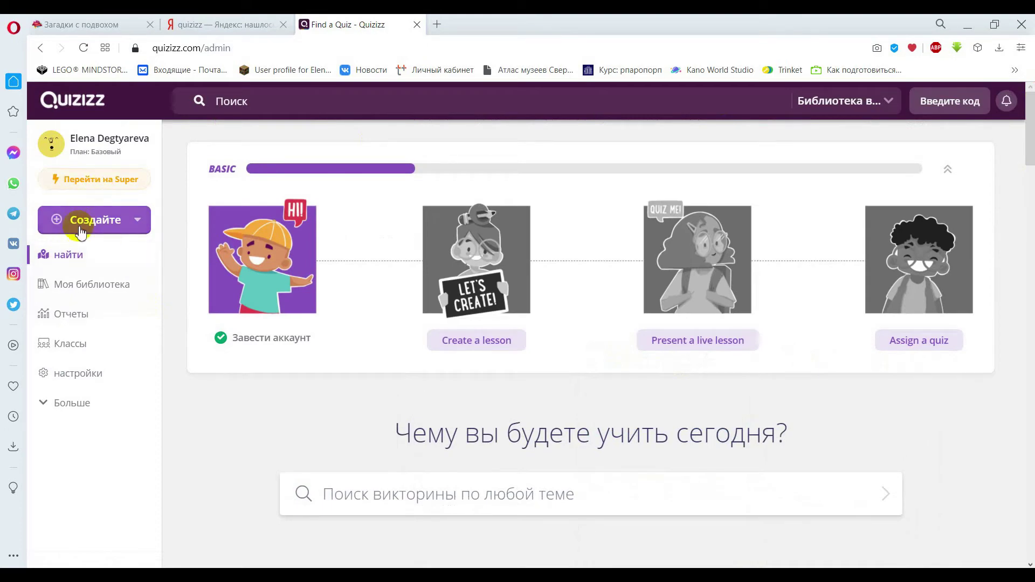
left_click(103, 231)
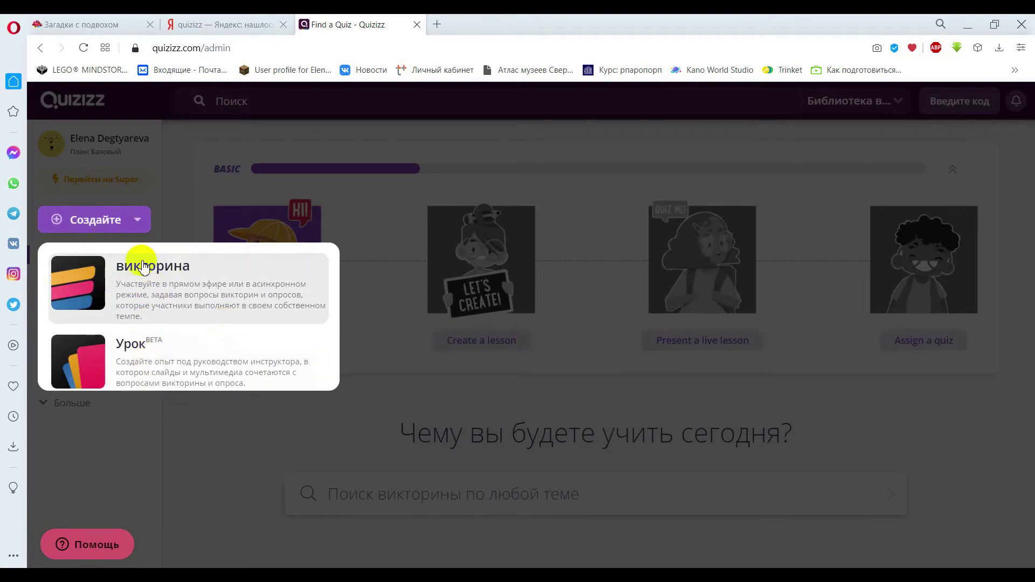
left_click(155, 296)
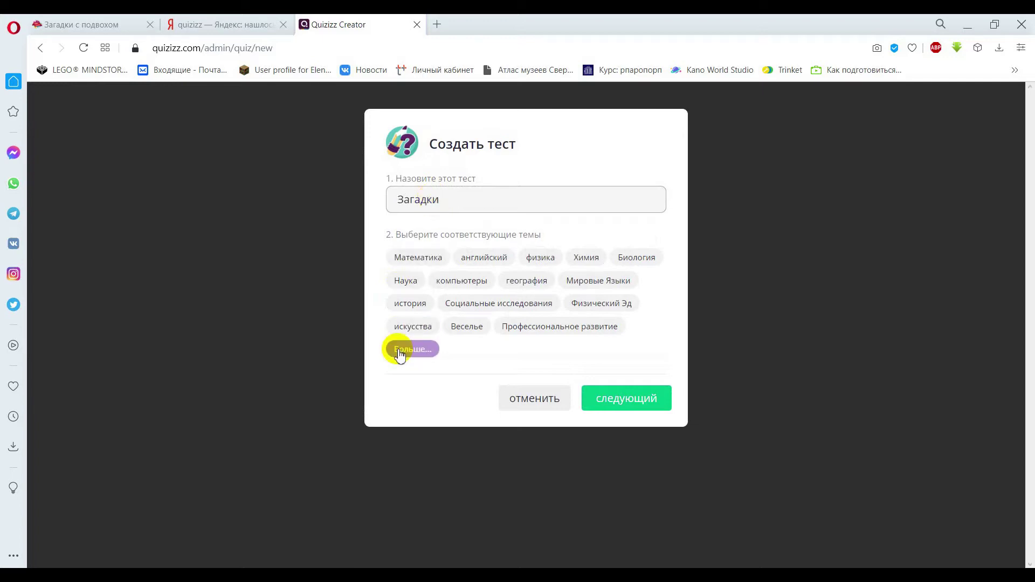
left_click(459, 330)
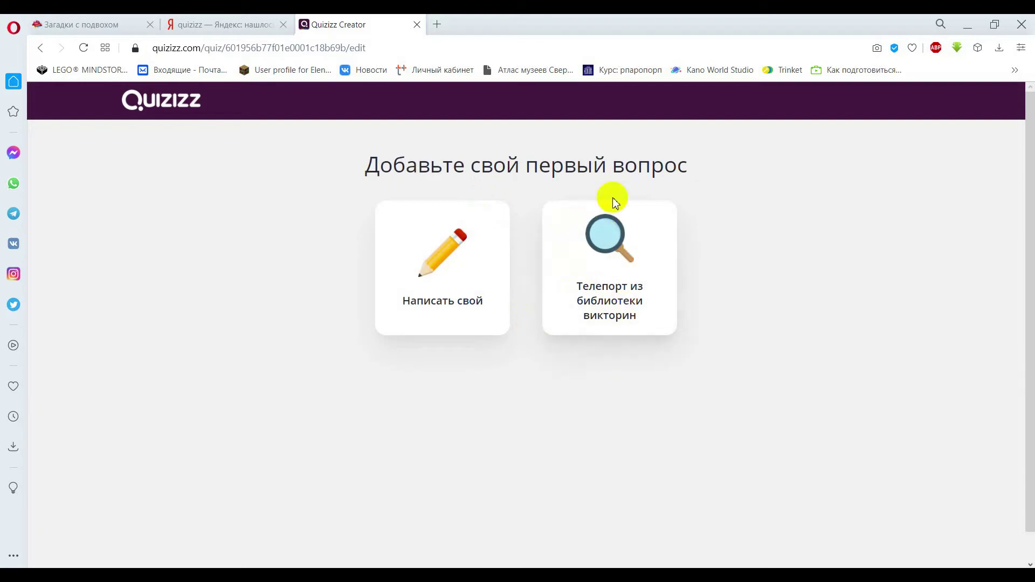
Add a self-written multiple-choice question (Большой выбор) with the "Шёл Иван в Москву" riddle copied from the riddles page.
left_click(451, 274)
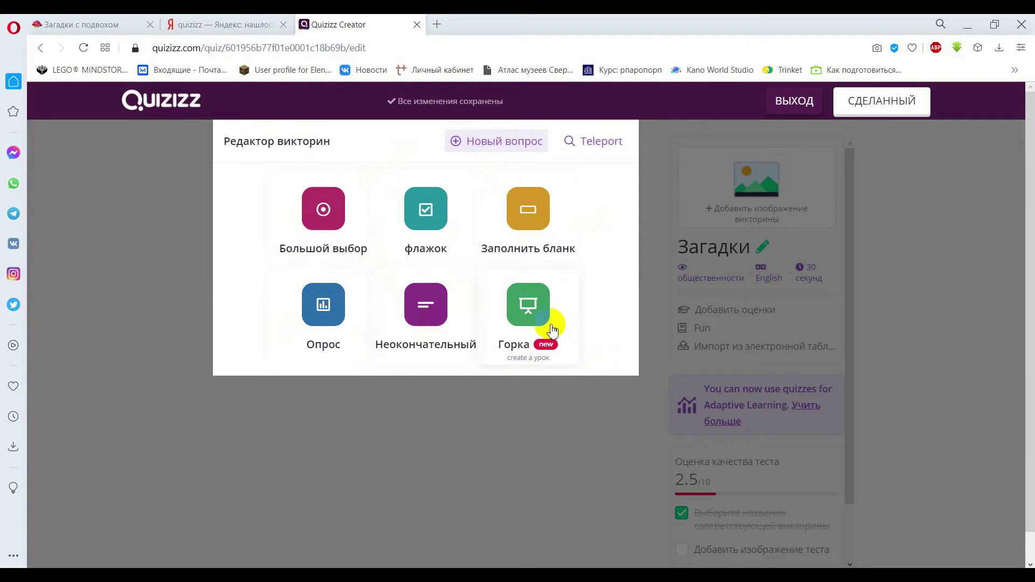
left_click(319, 222)
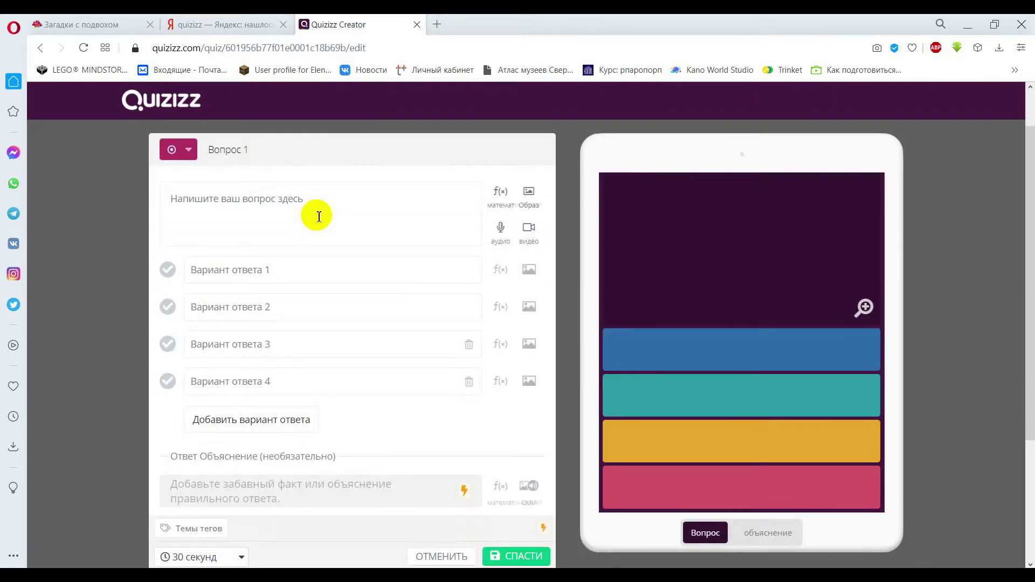
left_click(297, 218)
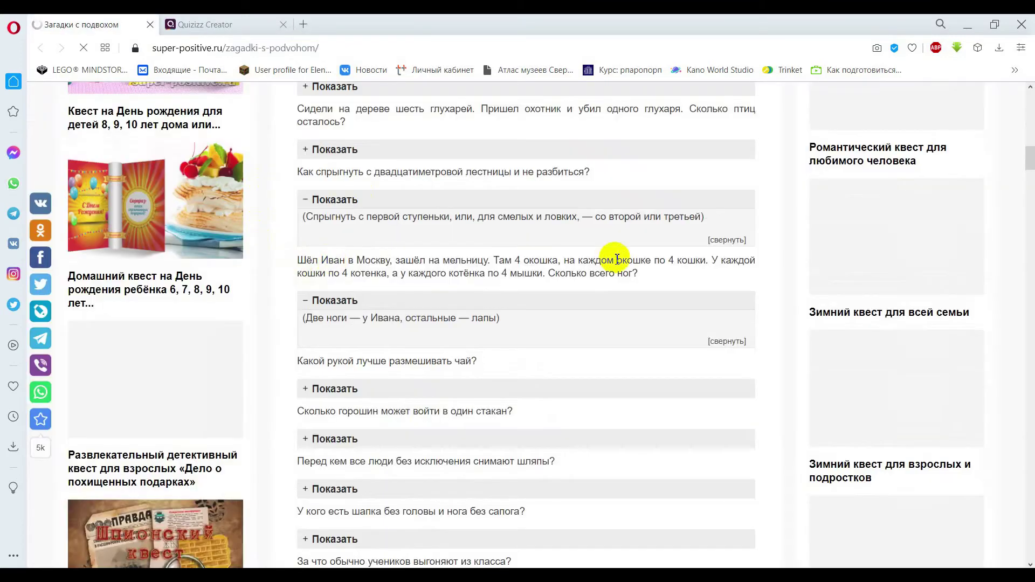
left_click_drag(298, 260, 647, 275)
key("ctrl+c")
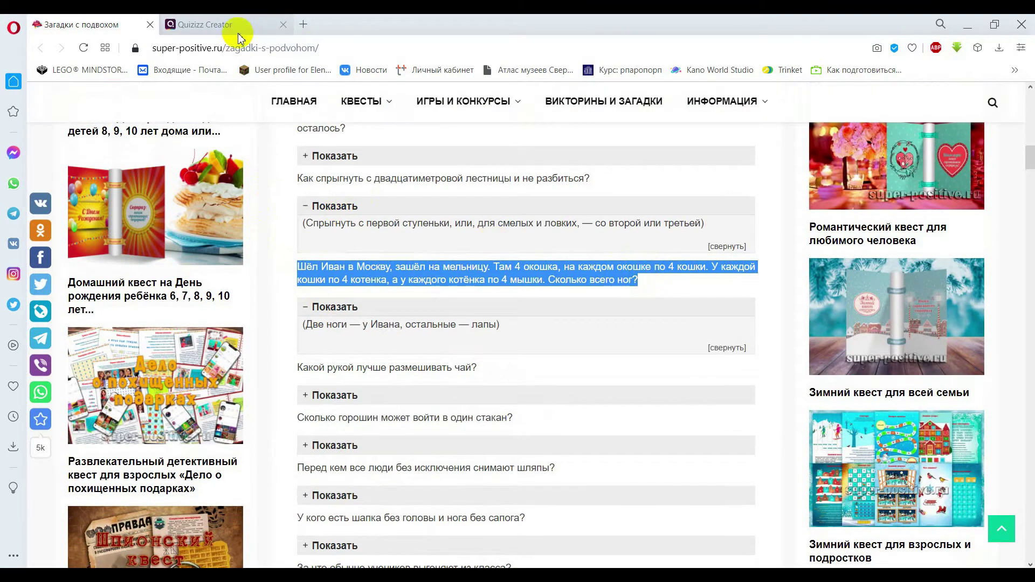
left_click(240, 29)
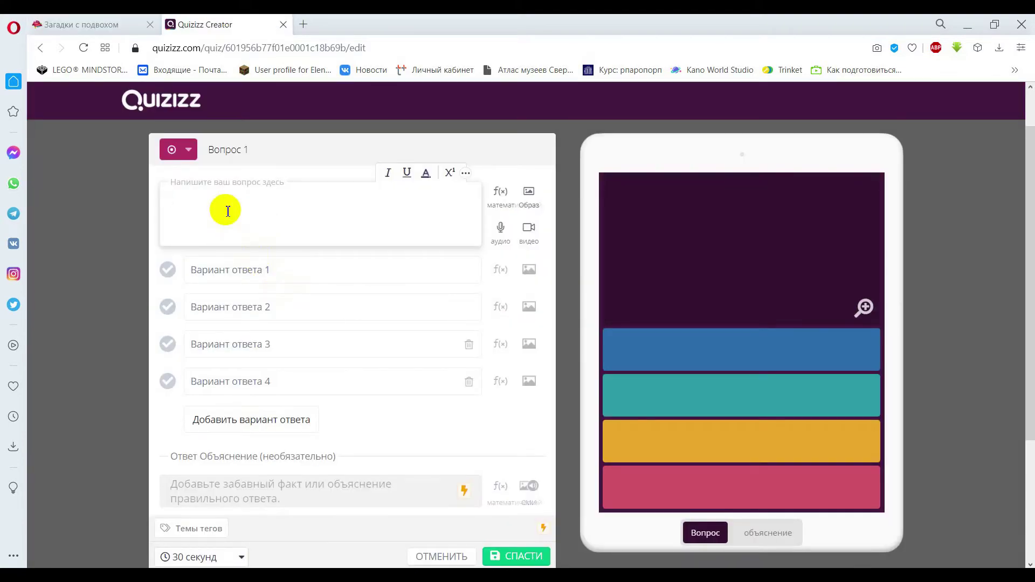
key("ctrl+v")
Fill answer option 1 with the riddle's answer from the riddles page, shortened to "Две ноги — у Ивана".
left_click(71, 25)
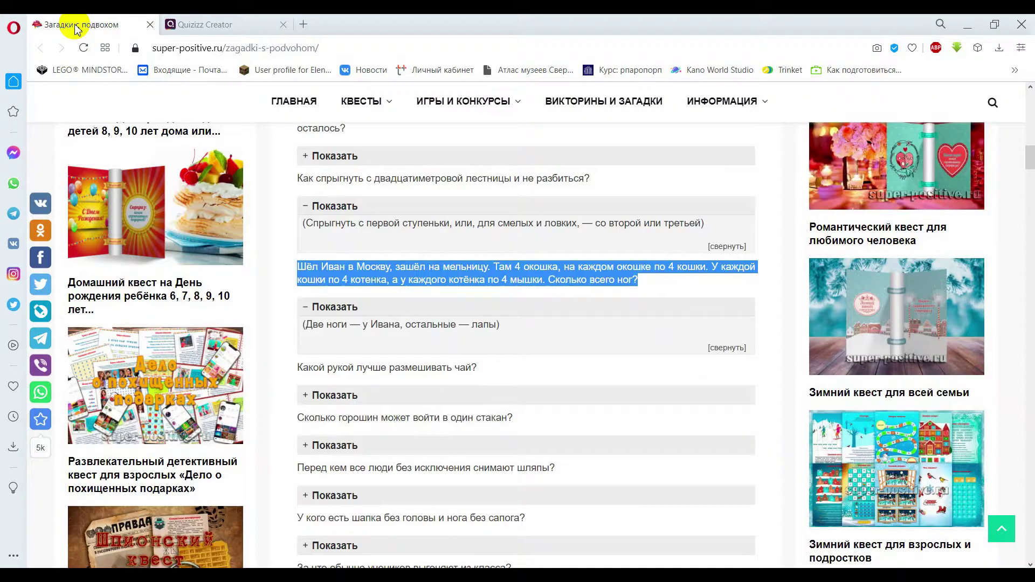
left_click_drag(307, 328, 506, 330)
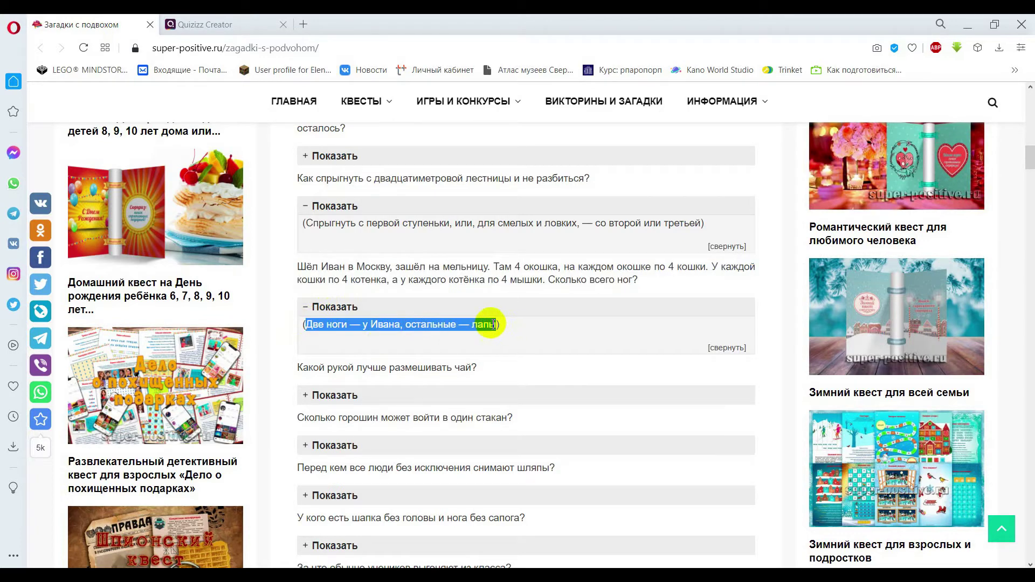
left_click(229, 24)
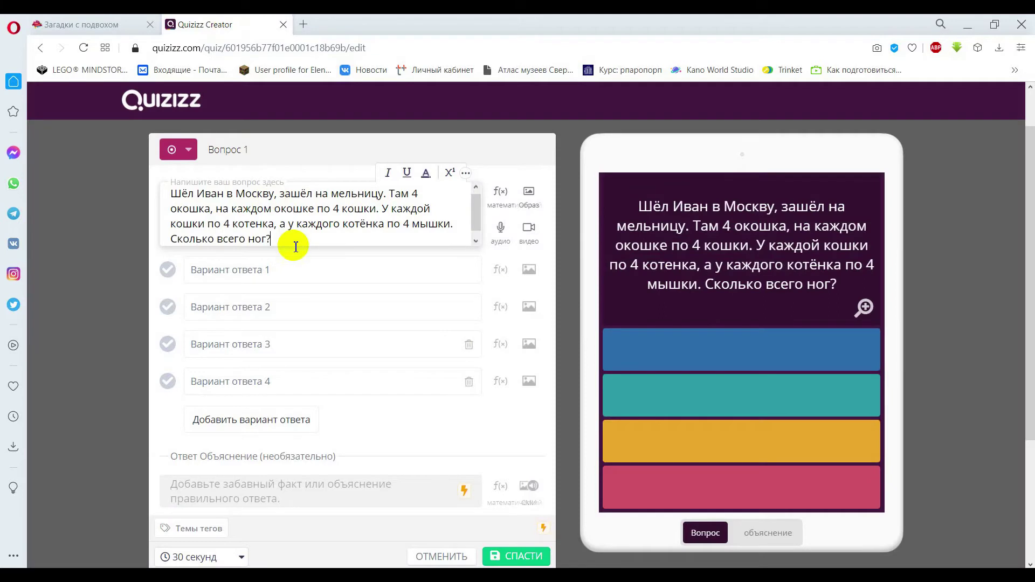
left_click(255, 272)
key("ctrl+v")
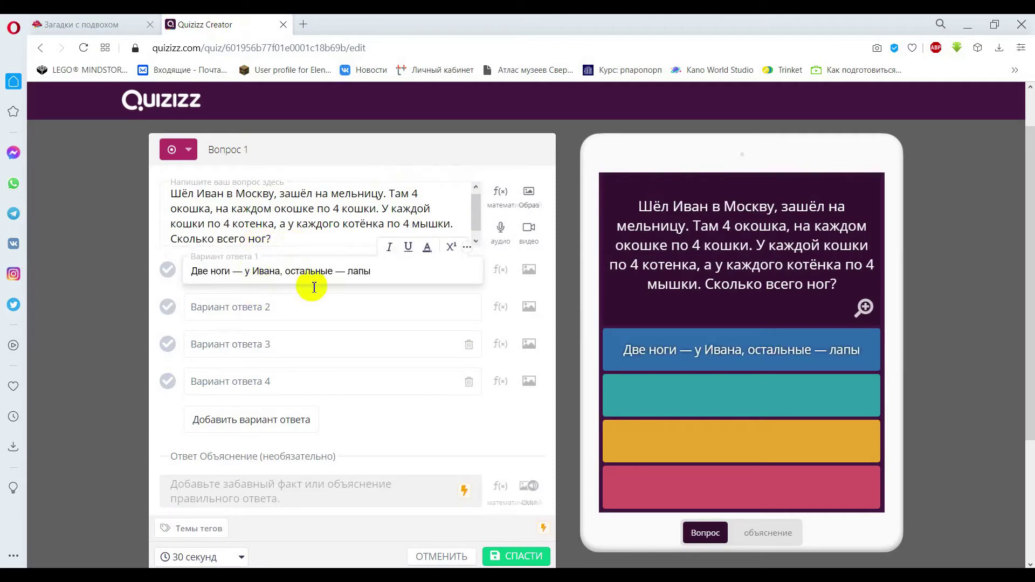
left_click_drag(282, 272, 373, 271)
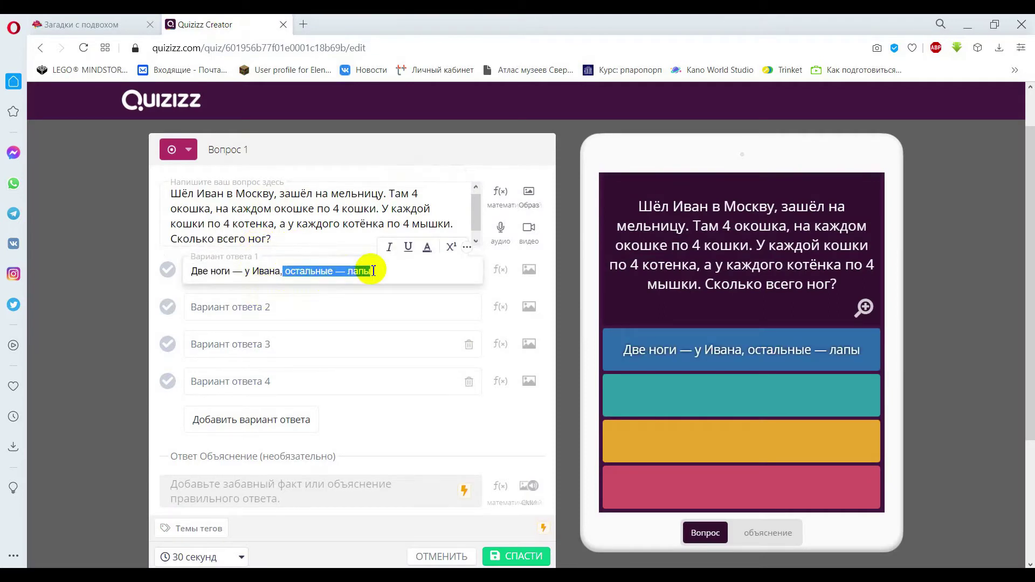
key("BackSpace")
key("BackSpace")
Mark answer option 1 as correct and fill options 2 to 4 with 16, 32 and 46.
left_click(265, 308)
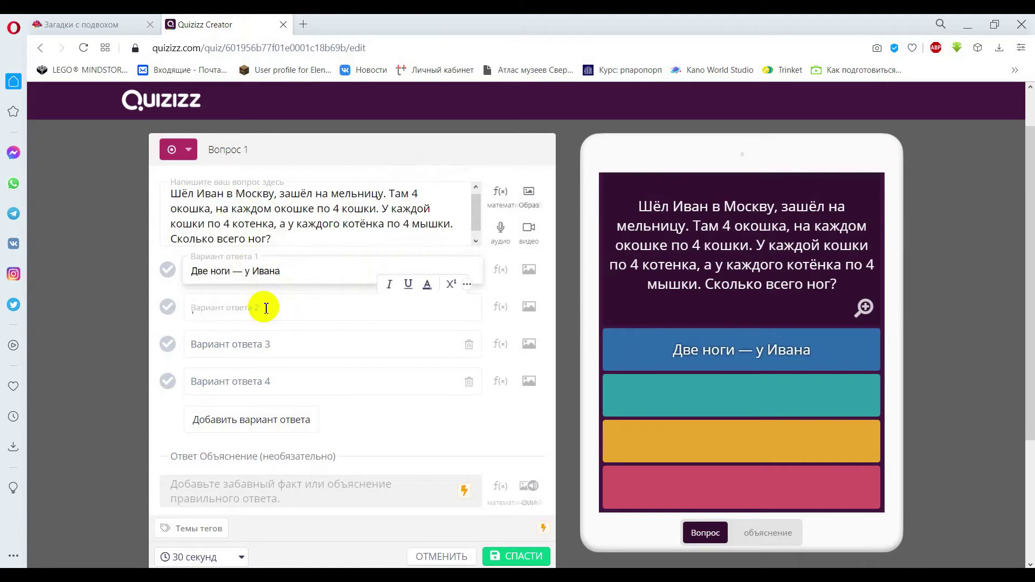
type("16")
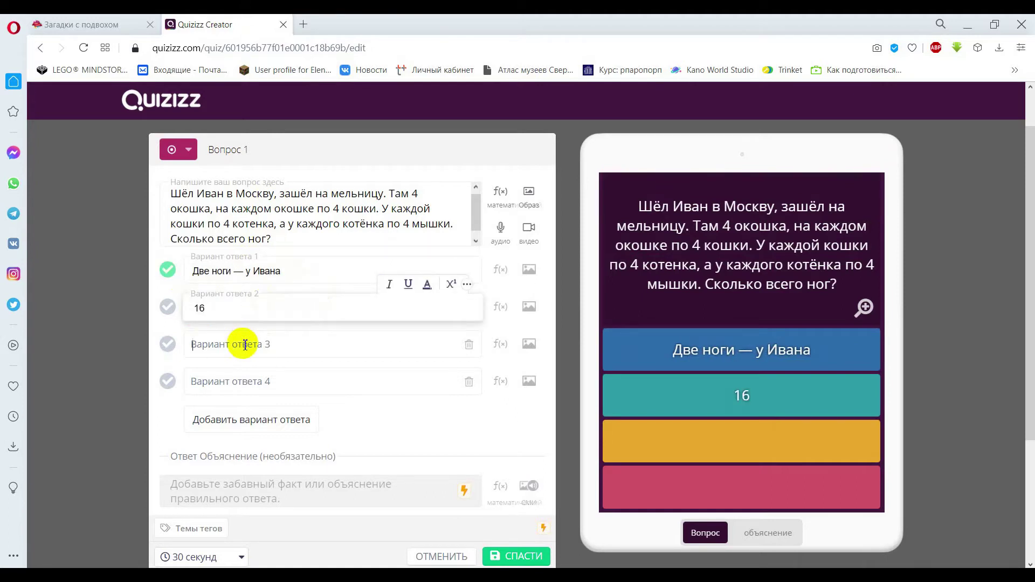
left_click(244, 344)
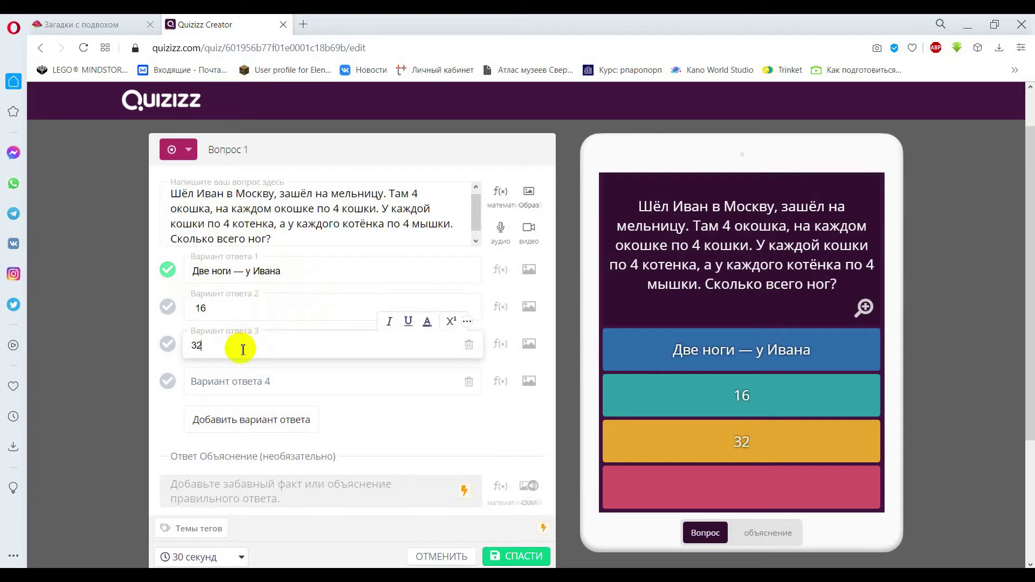
left_click(242, 380)
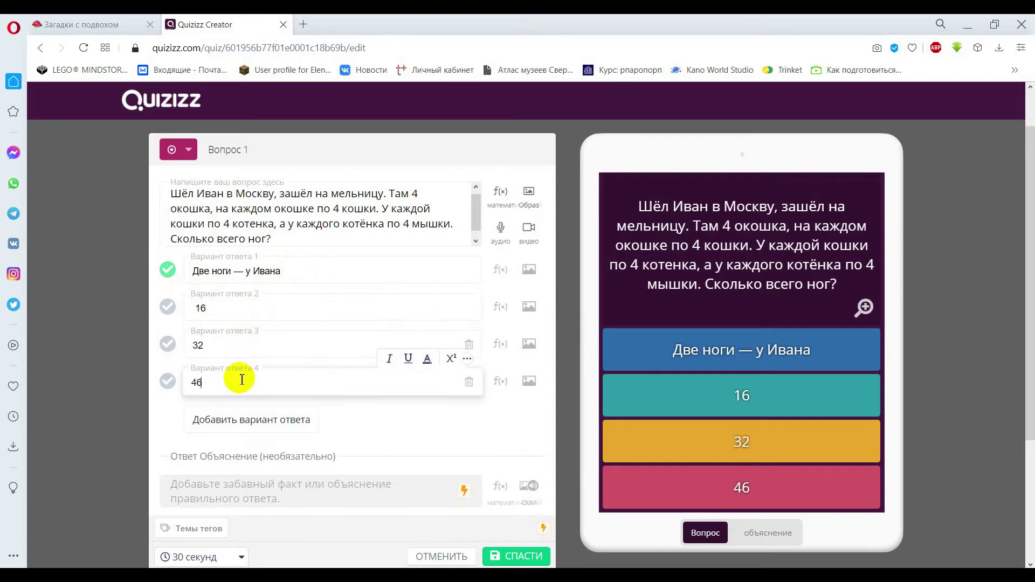
Examine the image, audio and video options for adding media to the question.
left_click(178, 424)
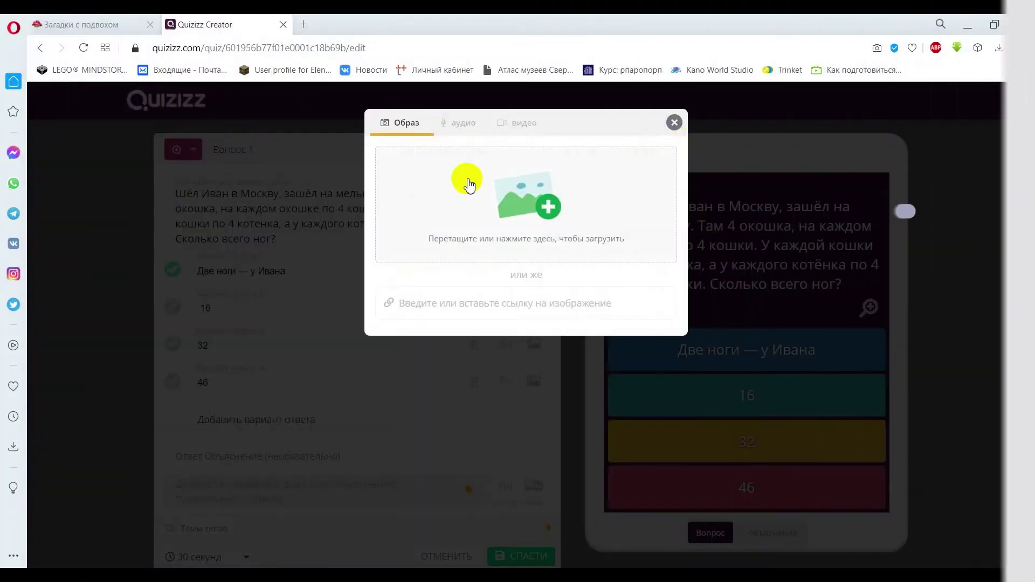
left_click(463, 139)
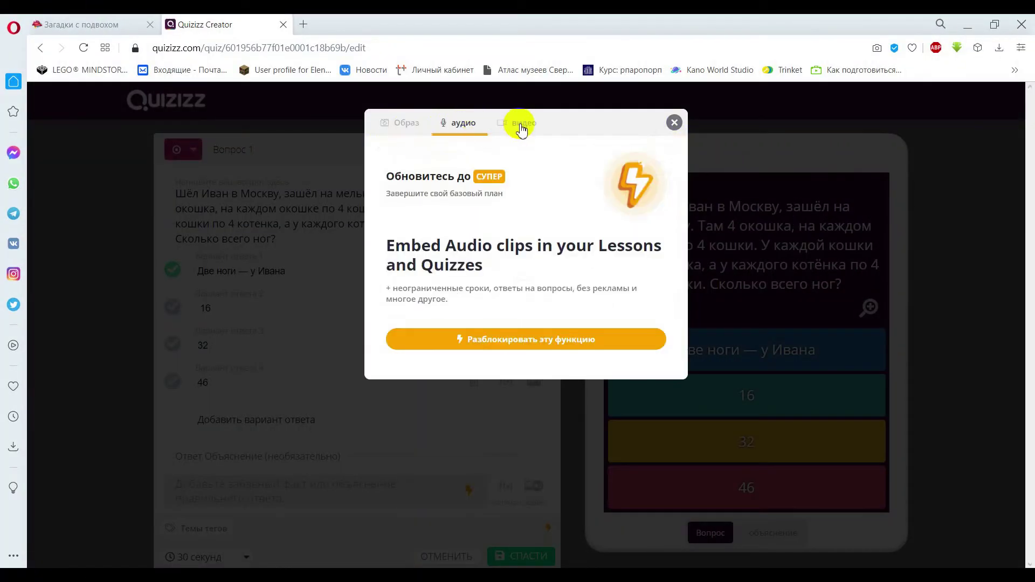
left_click(521, 128)
left_click(412, 133)
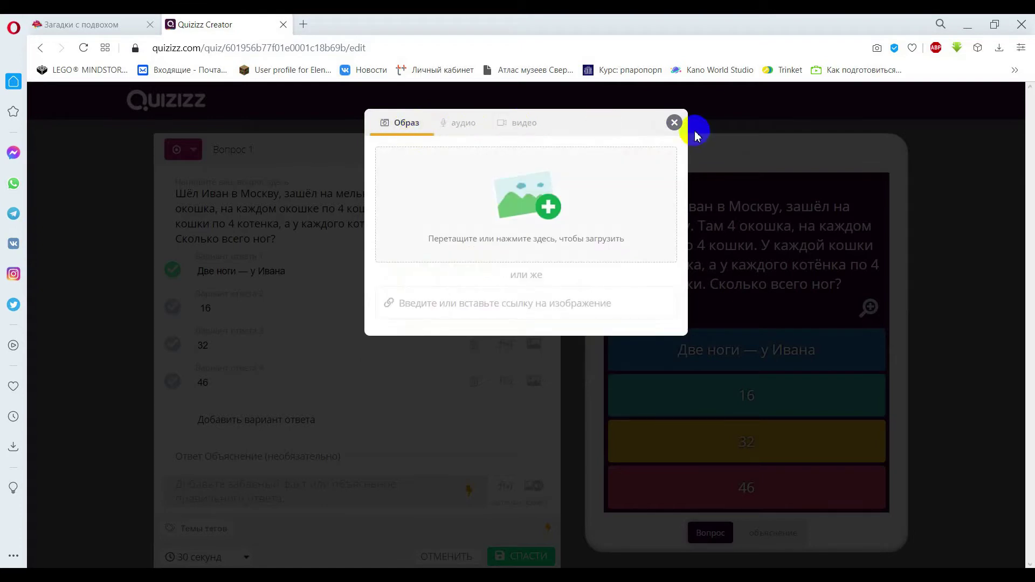
left_click(674, 122)
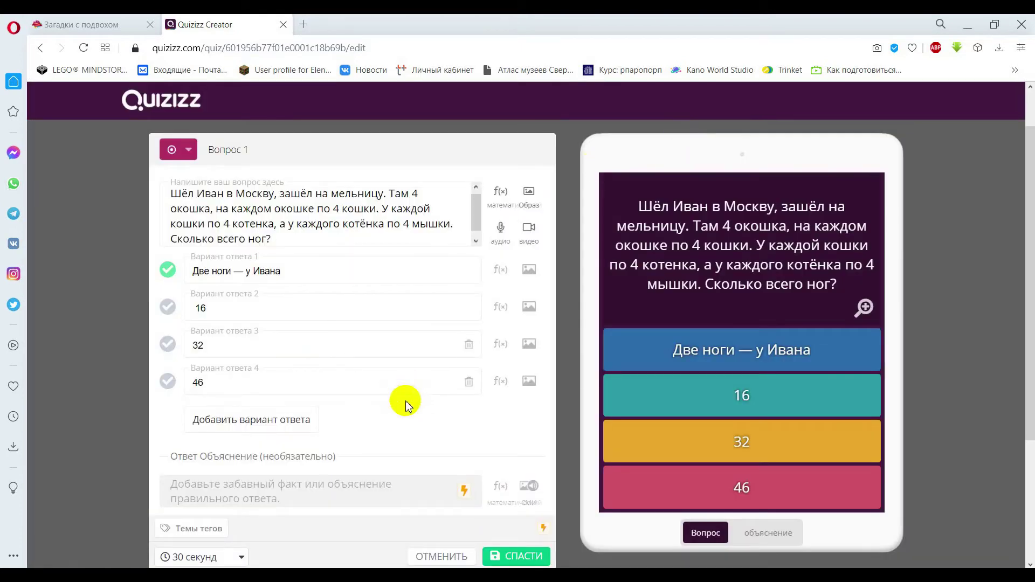
Set the question's time limit to 20 seconds and save the question.
scroll(242, 419, "down", 3)
left_click(243, 419)
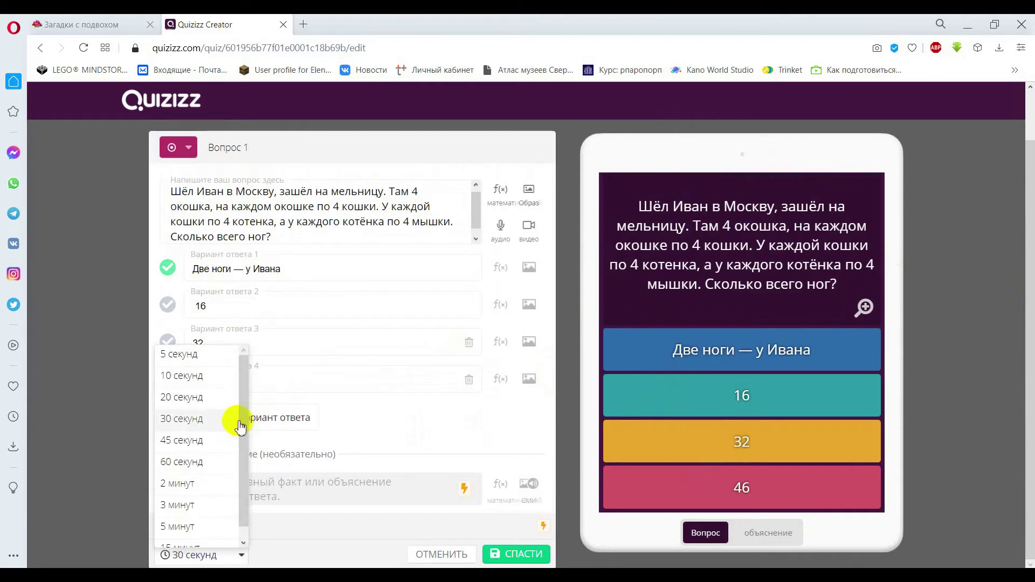
left_click(198, 405)
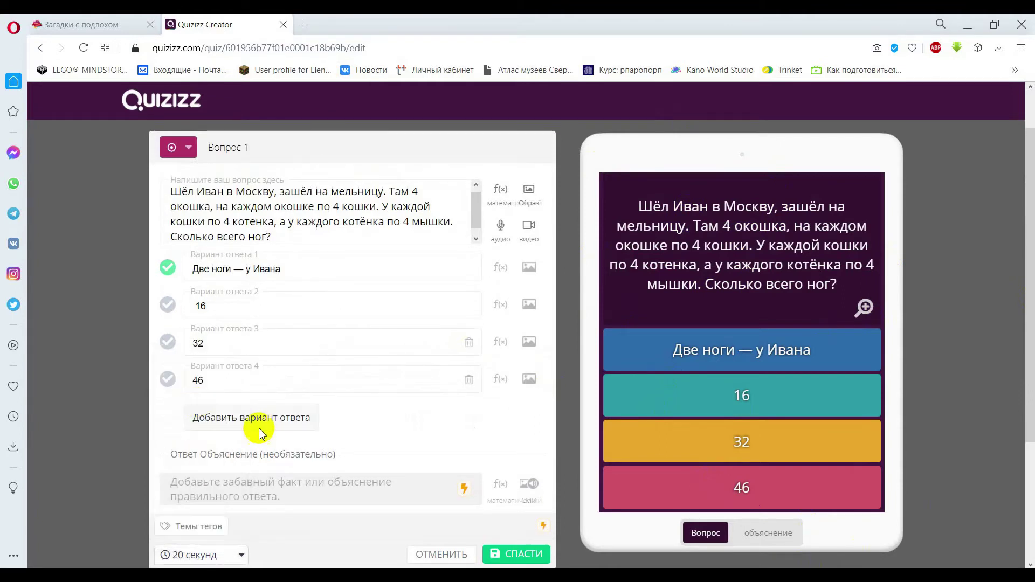
left_click(506, 555)
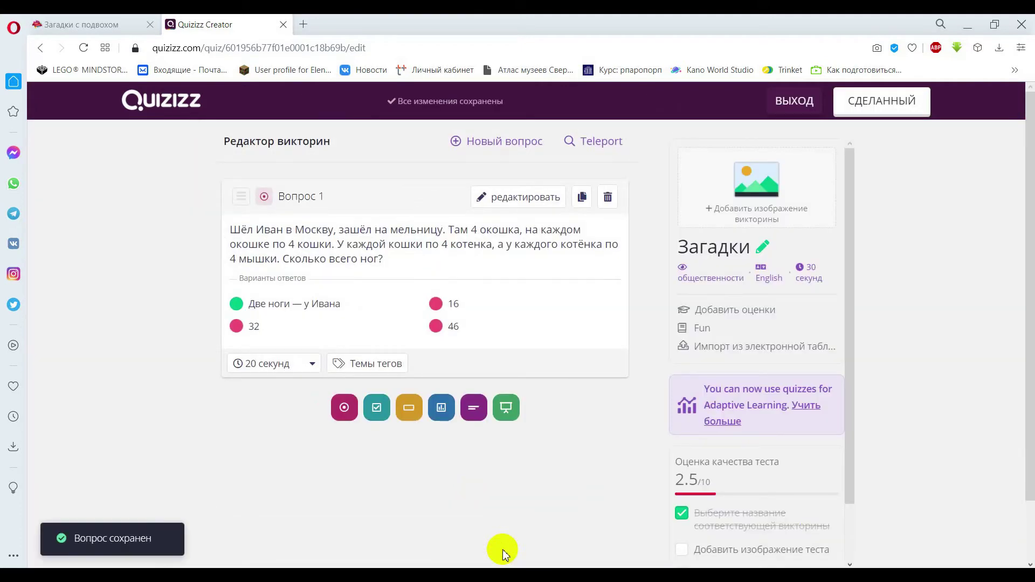
Add a second question of the checkbox type (флажок) with its question text ready for entry.
left_click_drag(1029, 259, 1029, 237)
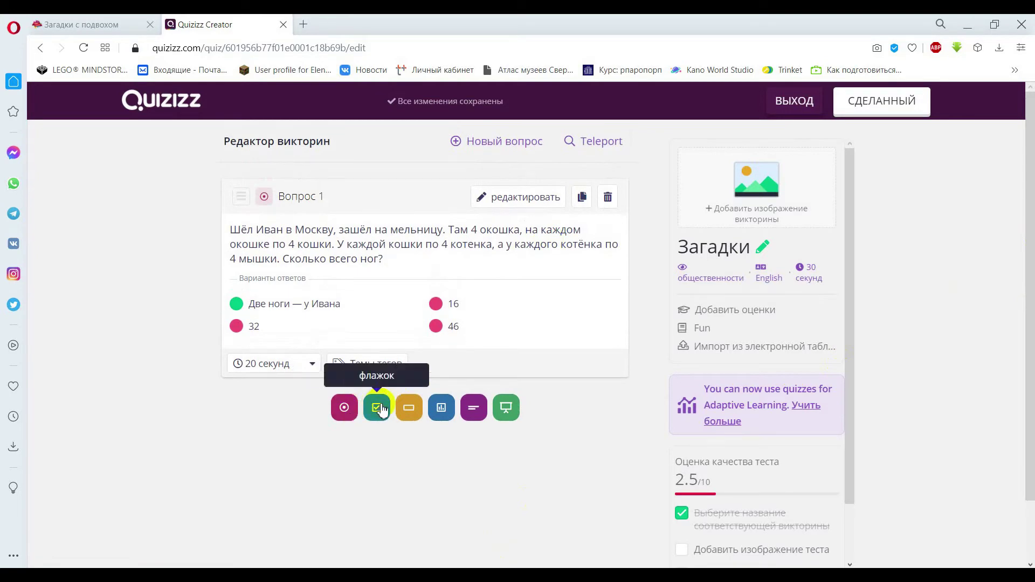
left_click(376, 408)
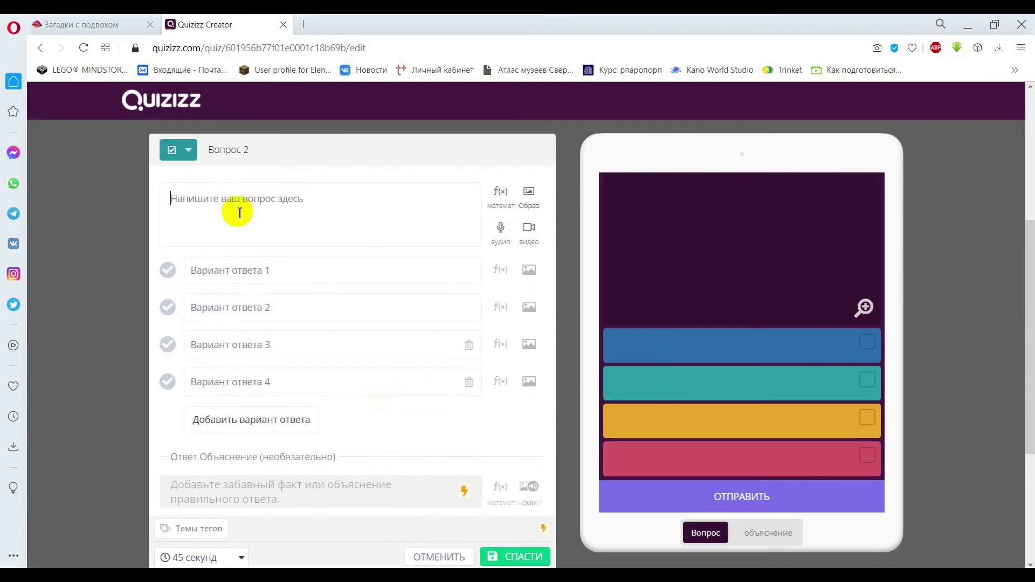
left_click(239, 213)
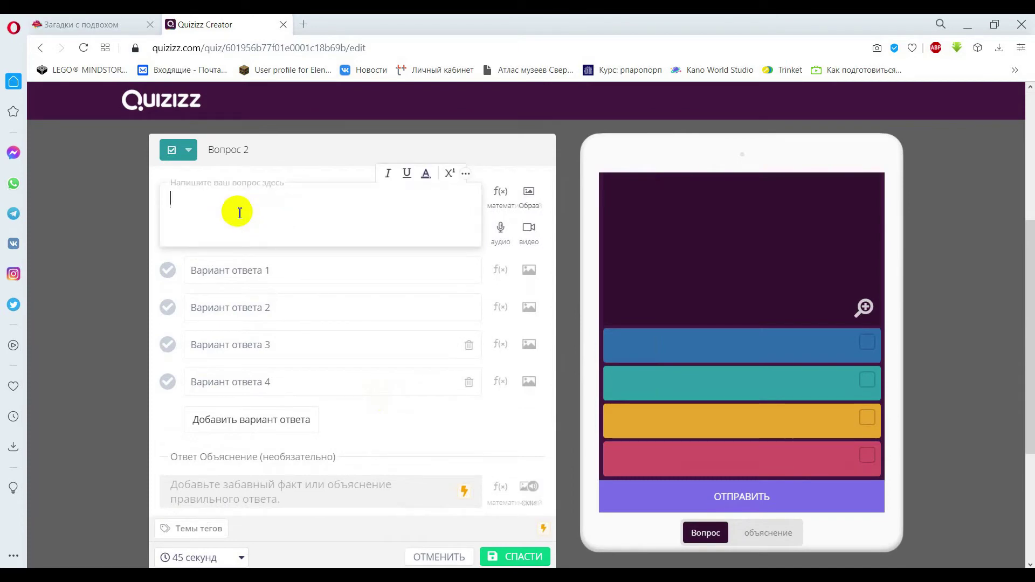
left_click(168, 307)
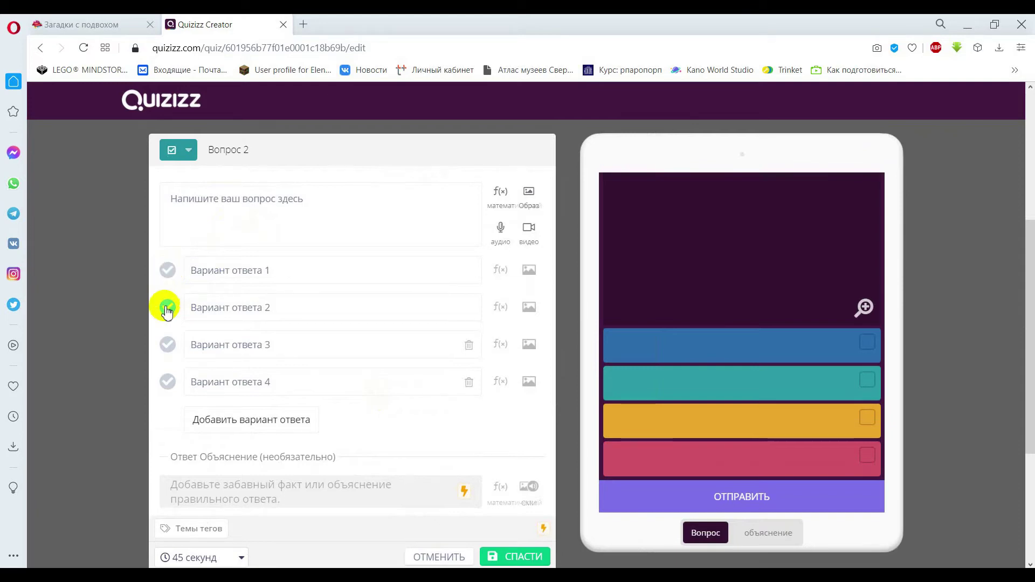
left_click(201, 206)
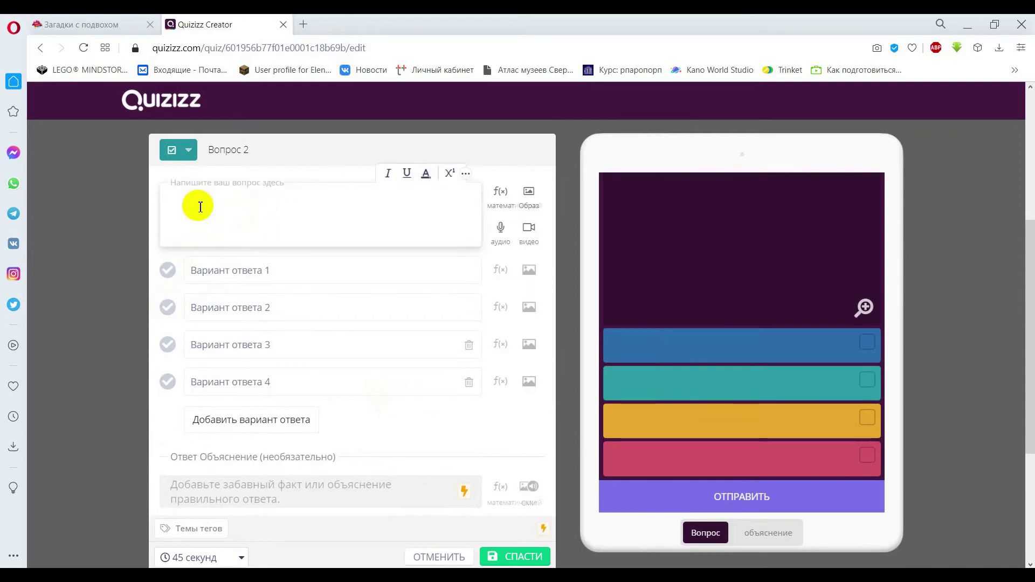
Copy the riddle «Что нельзя съесть на завтрак?» from the riddles website into the text of question 2.
left_click(84, 25)
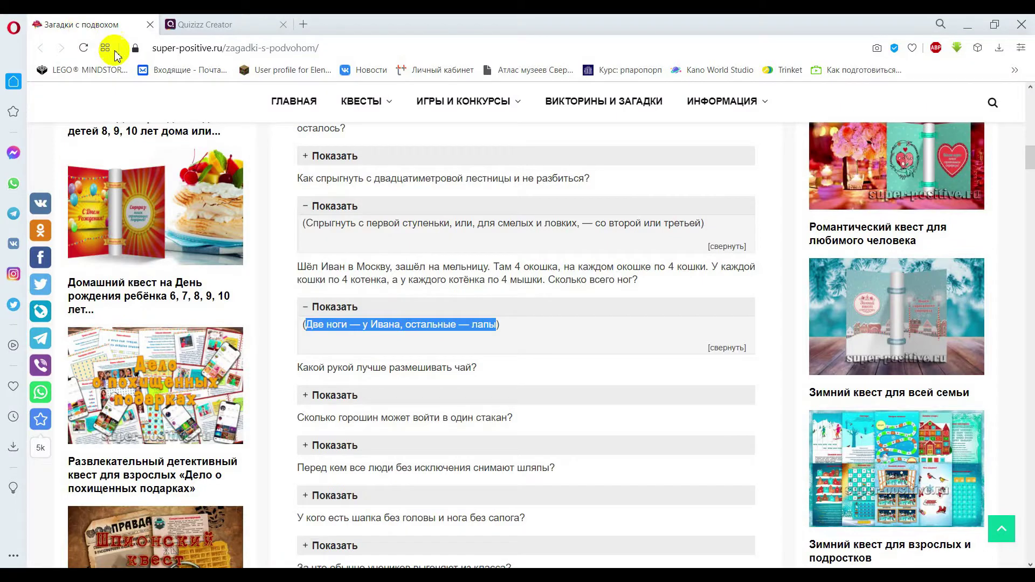
left_click(350, 400)
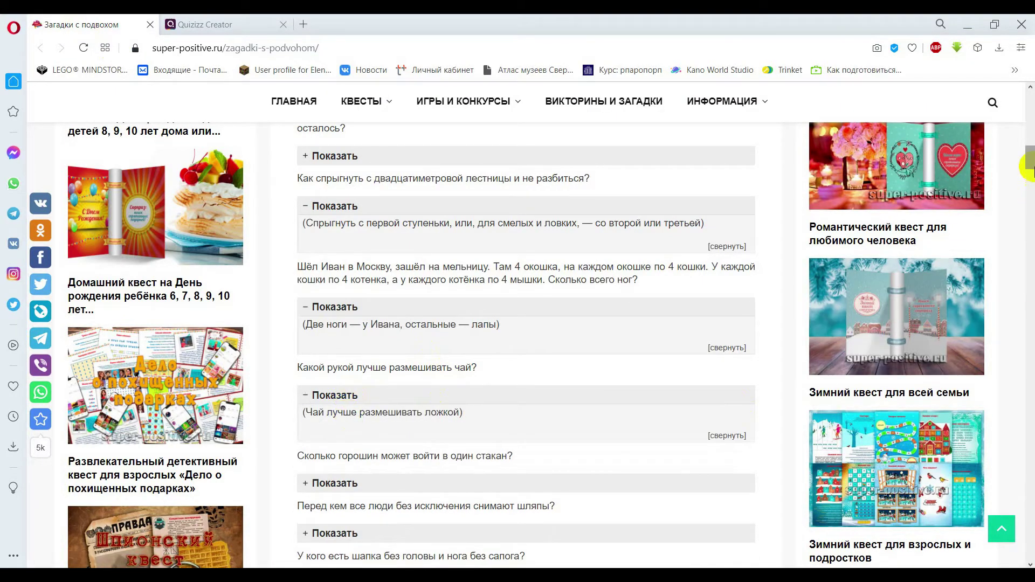
left_click_drag(1027, 162, 1027, 179)
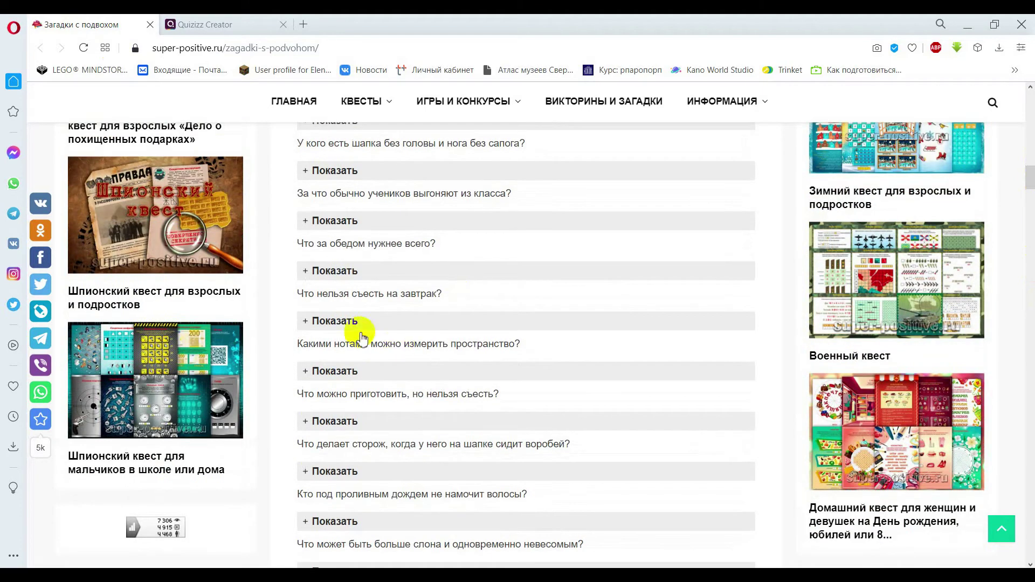
left_click(332, 322)
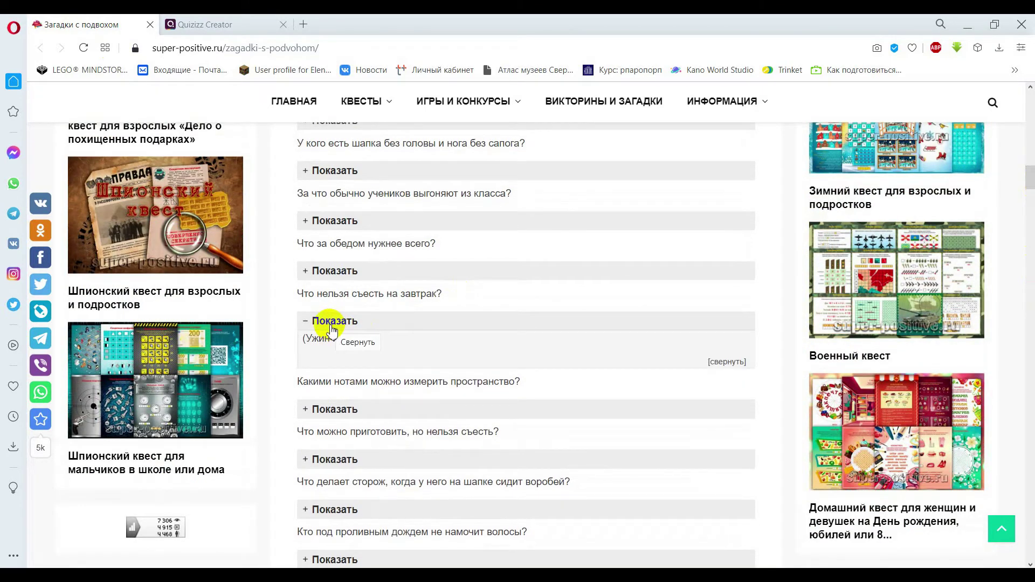
left_click_drag(443, 298, 302, 296)
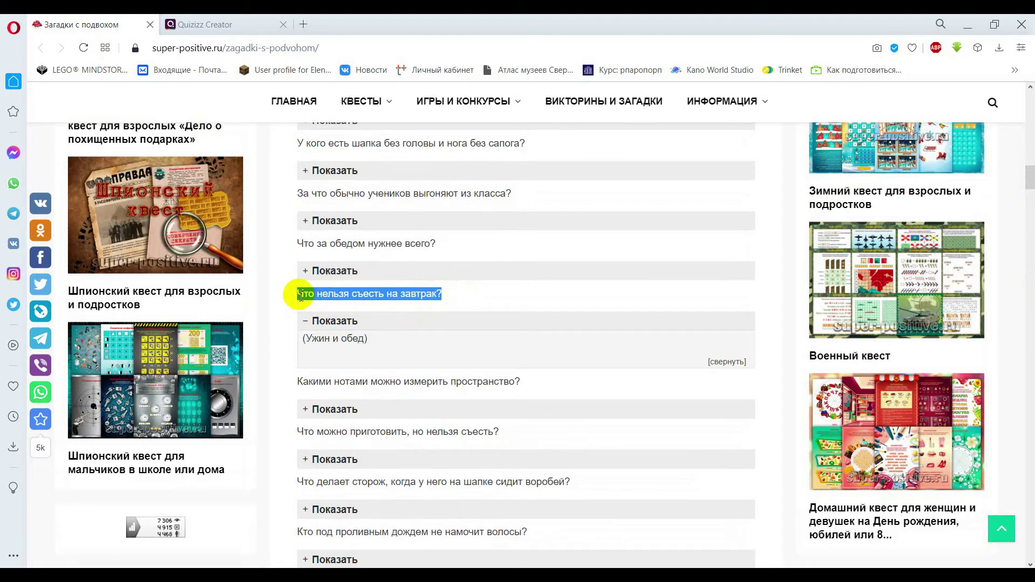
left_click(248, 24)
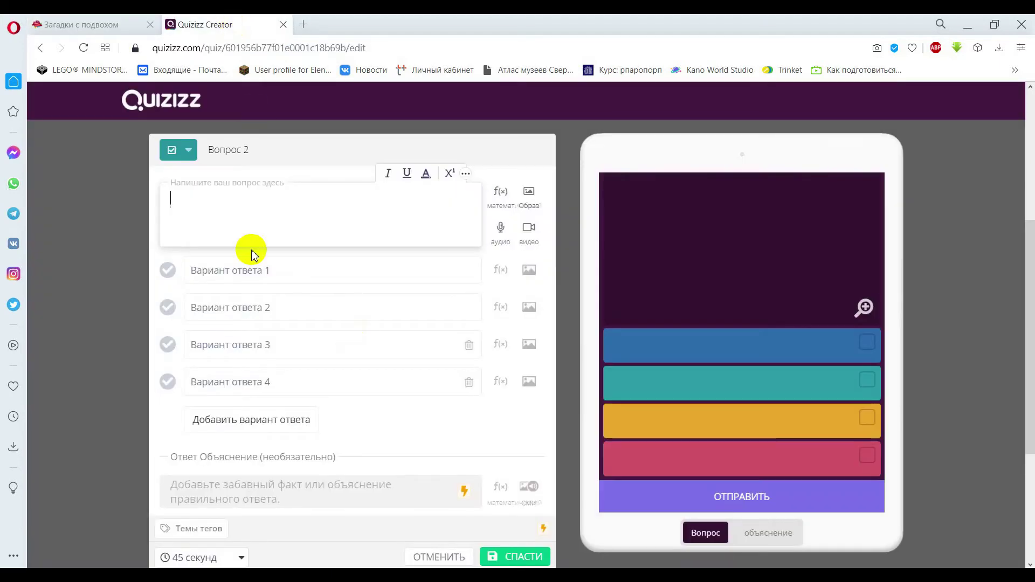
type("Что нельзя съесть на завтрак?")
Check the riddle's answer on the website, then enter обед and ужин as options 1 and 2 and mark both correct.
left_click(102, 24)
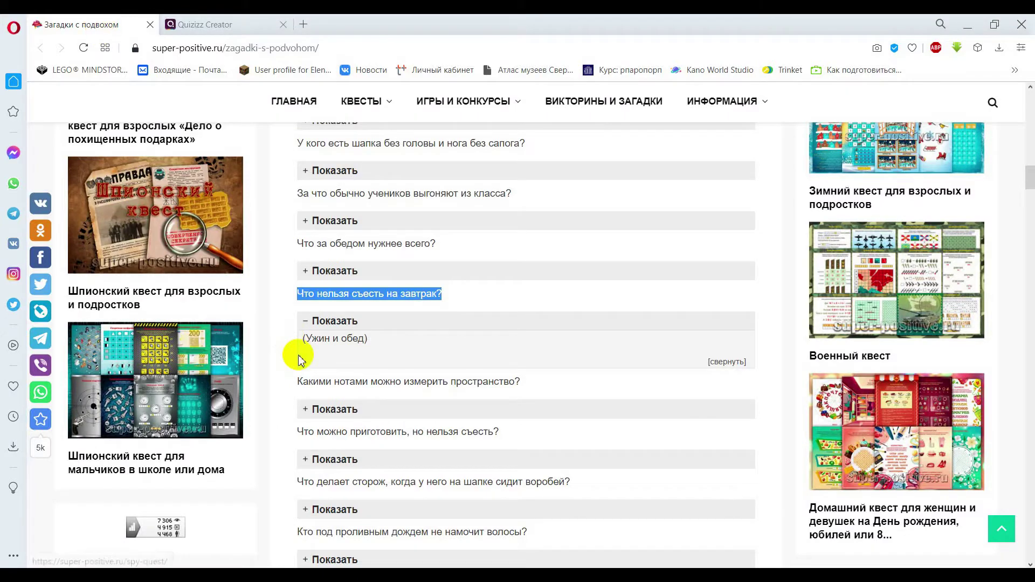
left_click(238, 24)
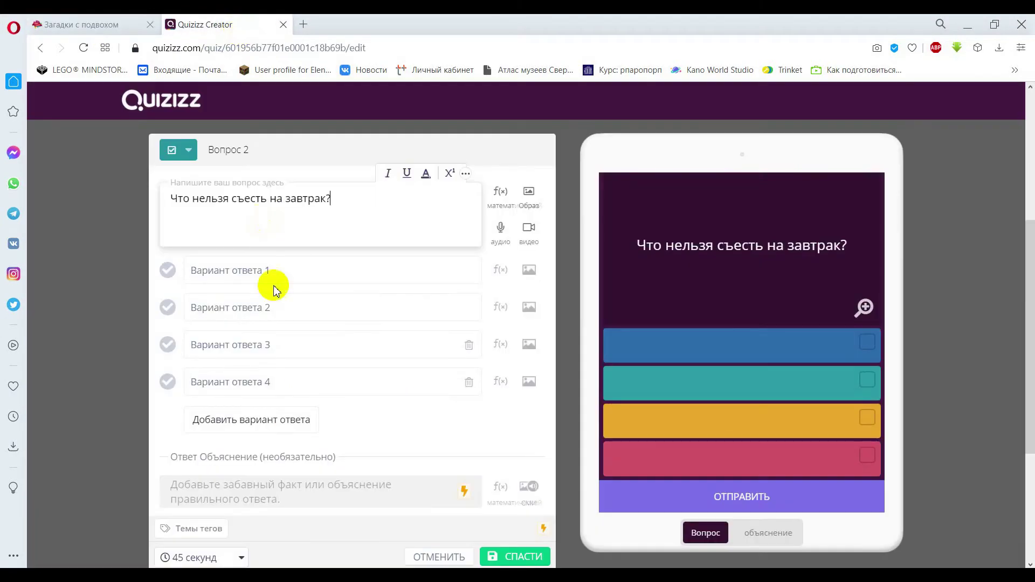
left_click(265, 279)
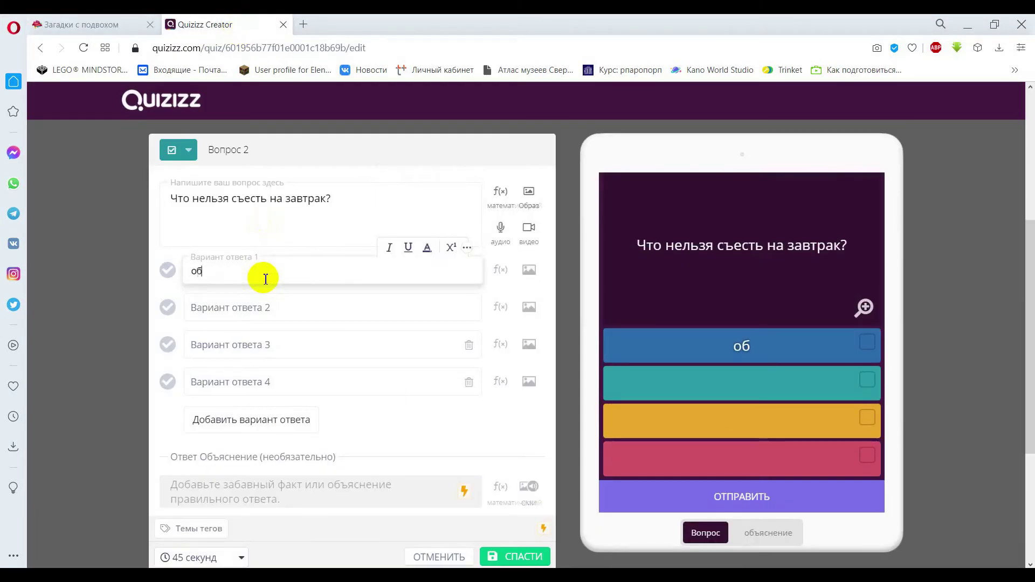
left_click(246, 306)
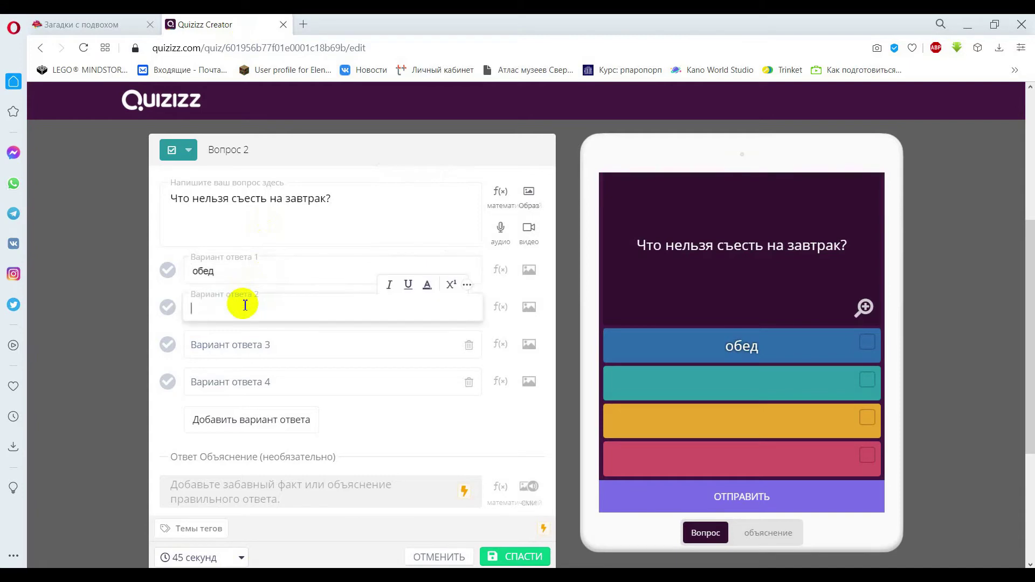
left_click(169, 270)
left_click(168, 307)
Fill options 3 and 4 with завтрак and полдник, leaving them incorrect, and save question 2.
left_click(218, 345)
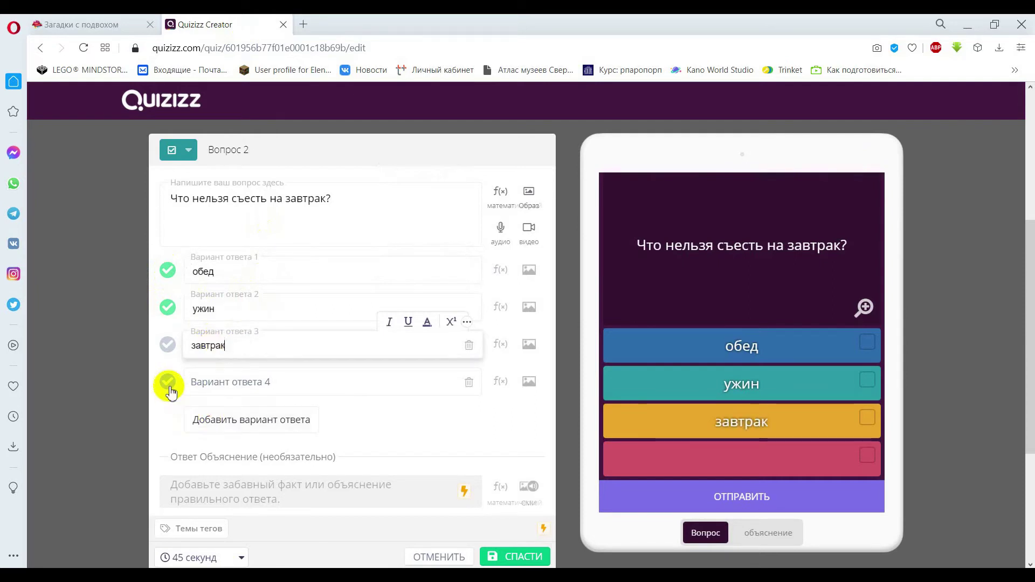
left_click(214, 383)
type("полдник")
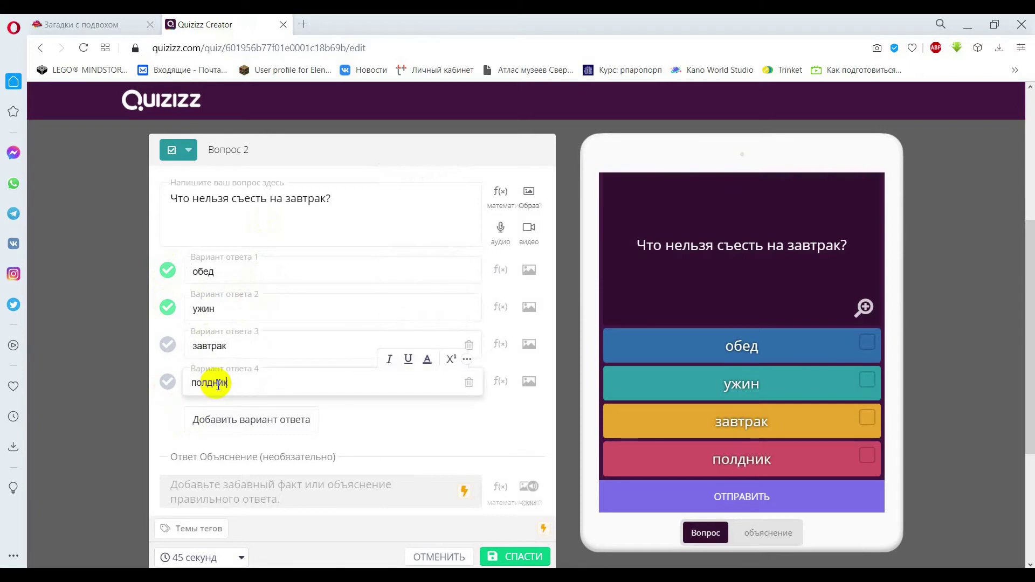
left_click(506, 558)
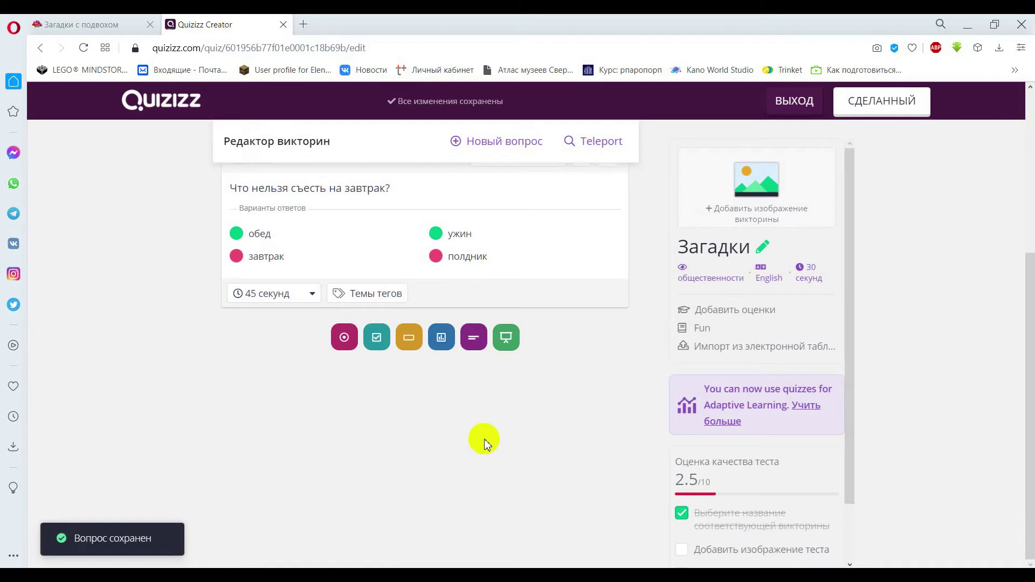
Review the two saved questions and add a third one with a typed answer and accepted alternatives.
left_click_drag(1030, 301, 1030, 145)
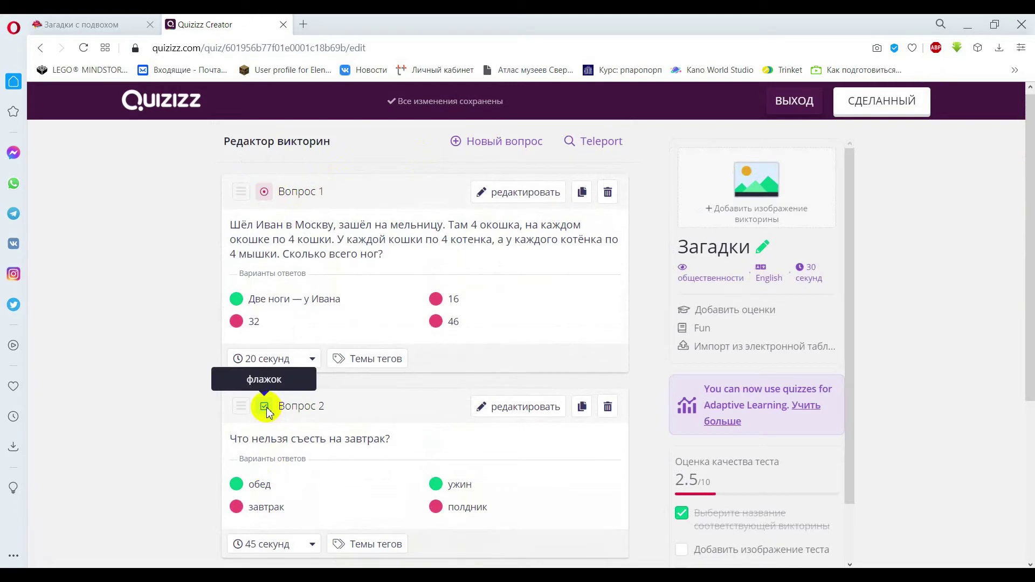
left_click_drag(1027, 223, 1024, 327)
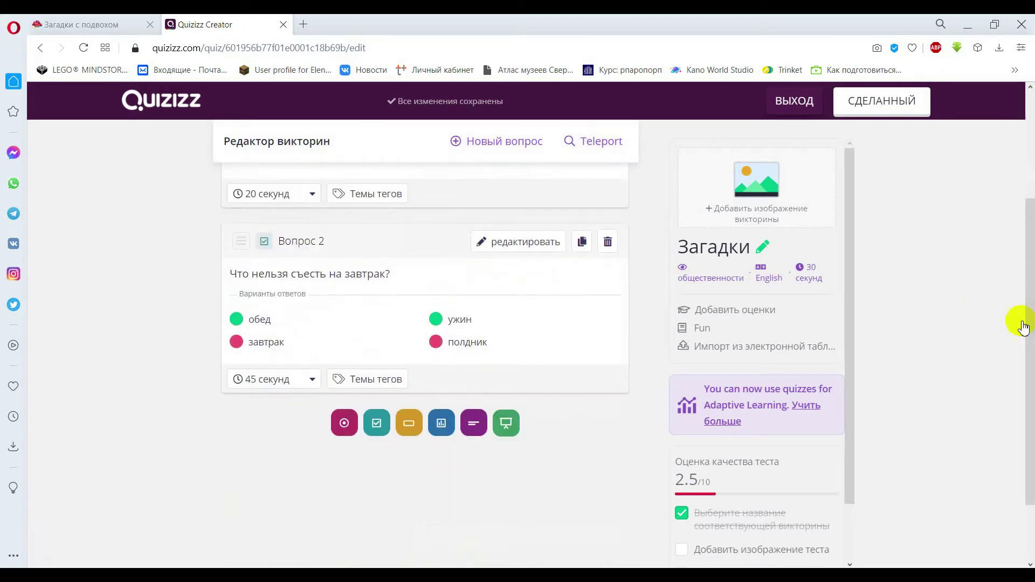
left_click(409, 426)
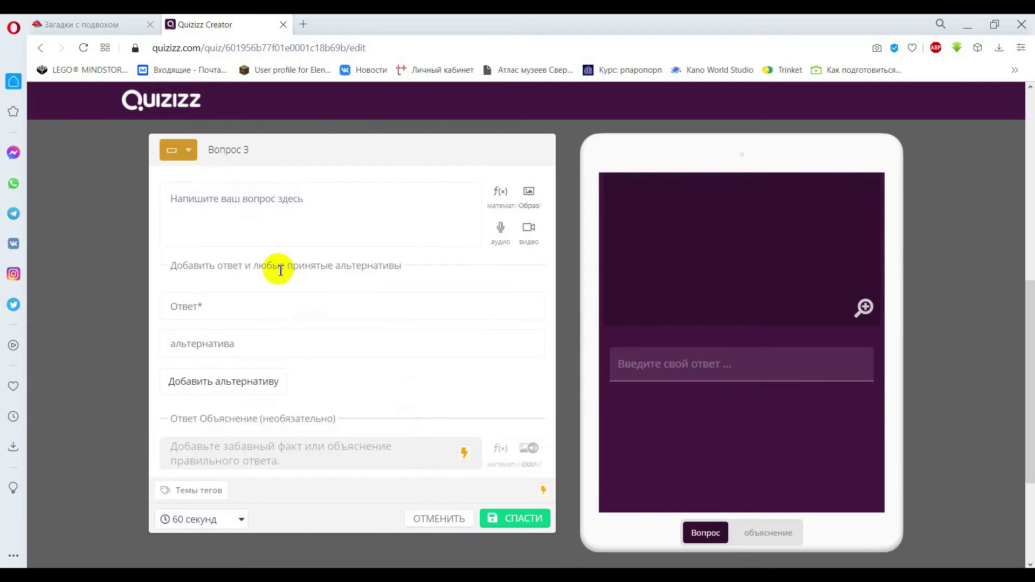
left_click(177, 161)
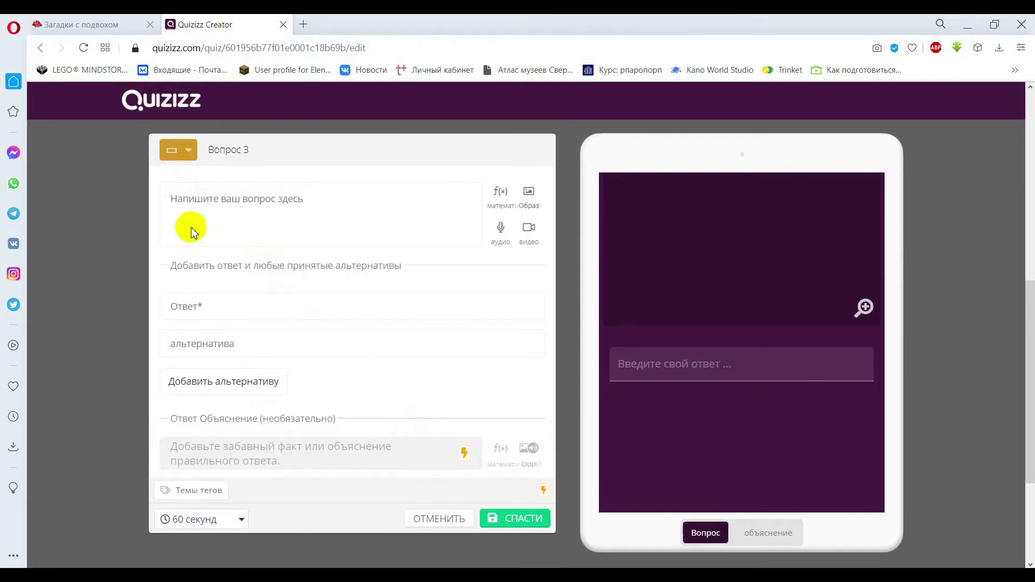
left_click(248, 221)
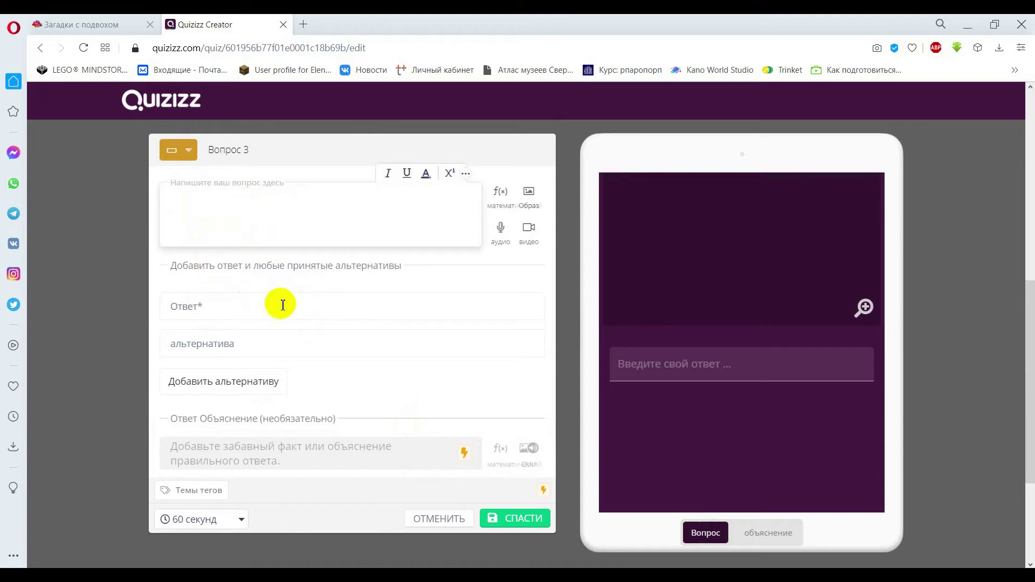
Copy the riddle «Какими нотами можно измерить пространство?» from the riddles website into the text of question 3.
left_click(82, 25)
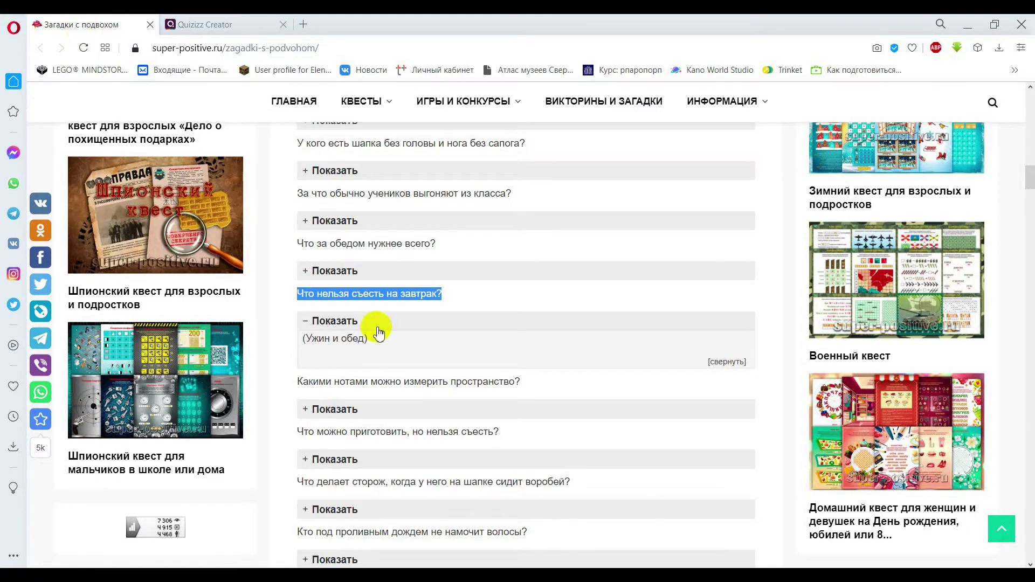
left_click(339, 411)
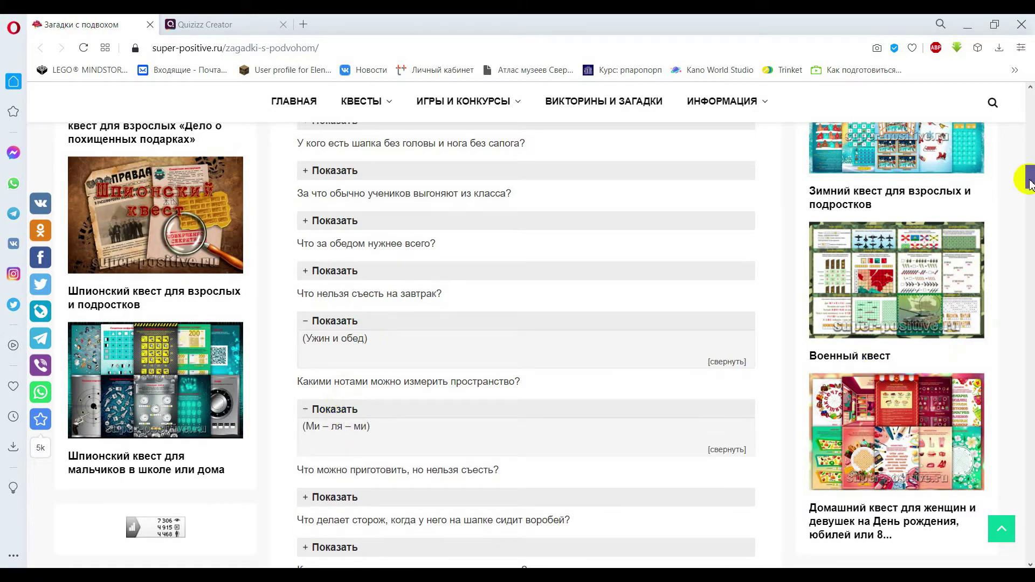
scroll(1024, 182, "down", 3)
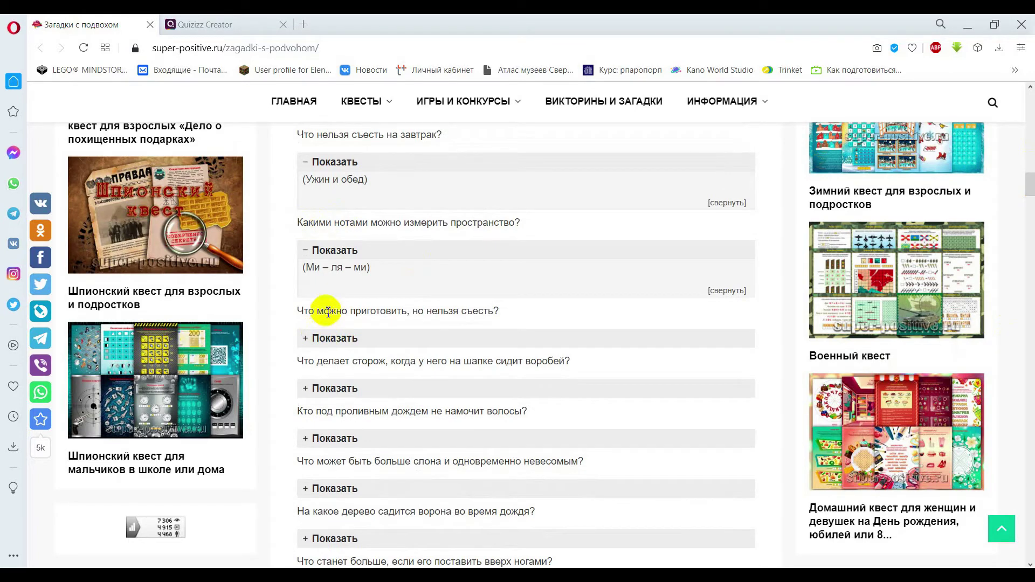
left_click_drag(300, 221, 531, 224)
key("ctrl+c")
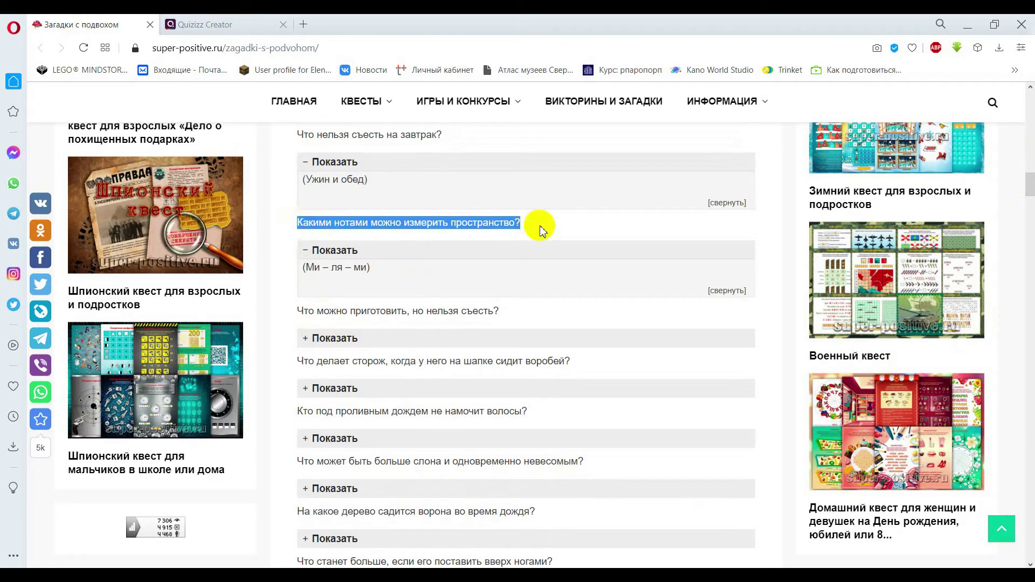
left_click(228, 24)
key("ctrl+v")
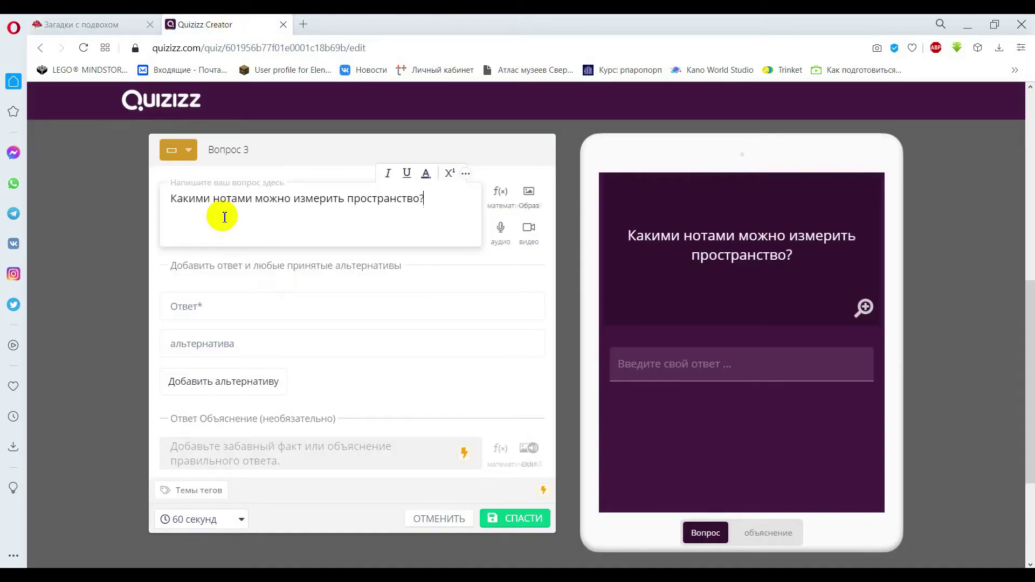
Enter милями as the answer and add the accepted alternatives «ми», «миля» and «ми, ля, ми».
left_click(210, 305)
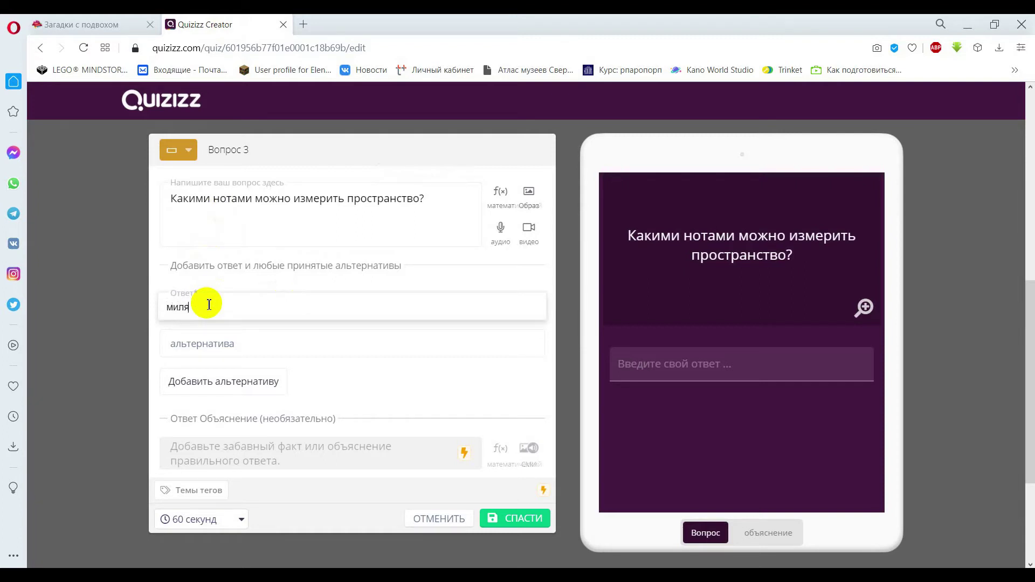
left_click(224, 343)
type("ми")
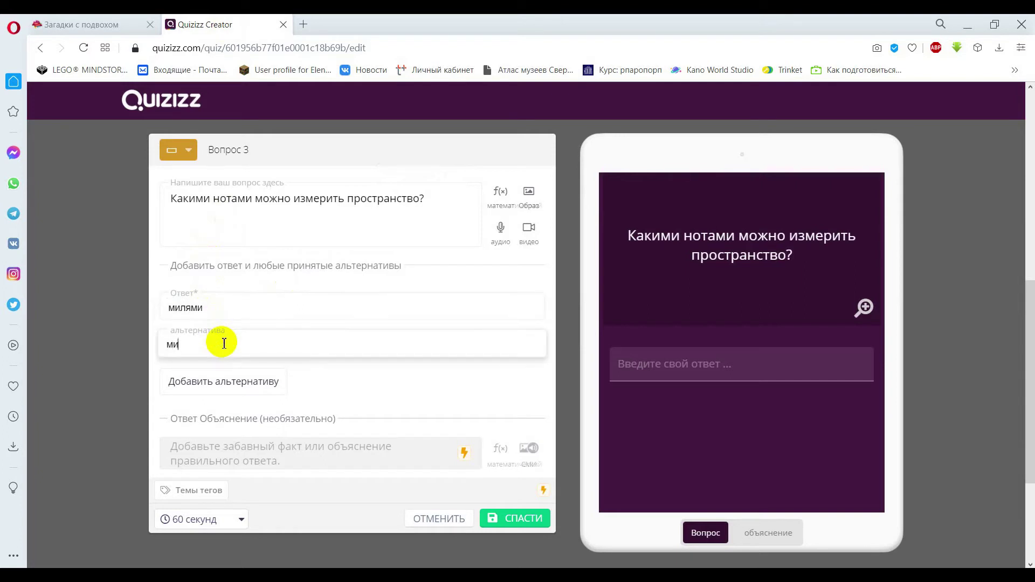
left_click(213, 383)
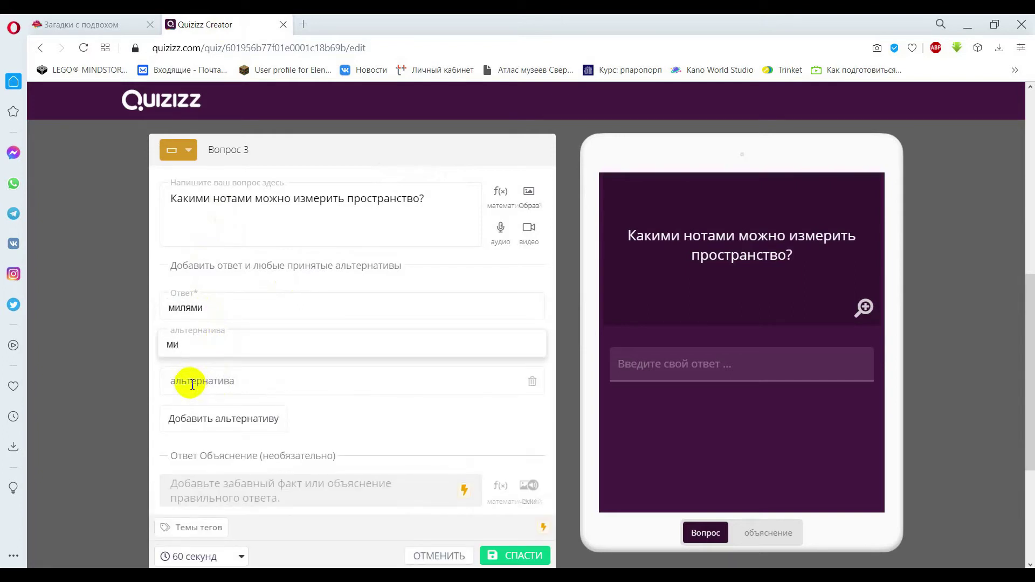
left_click(192, 384)
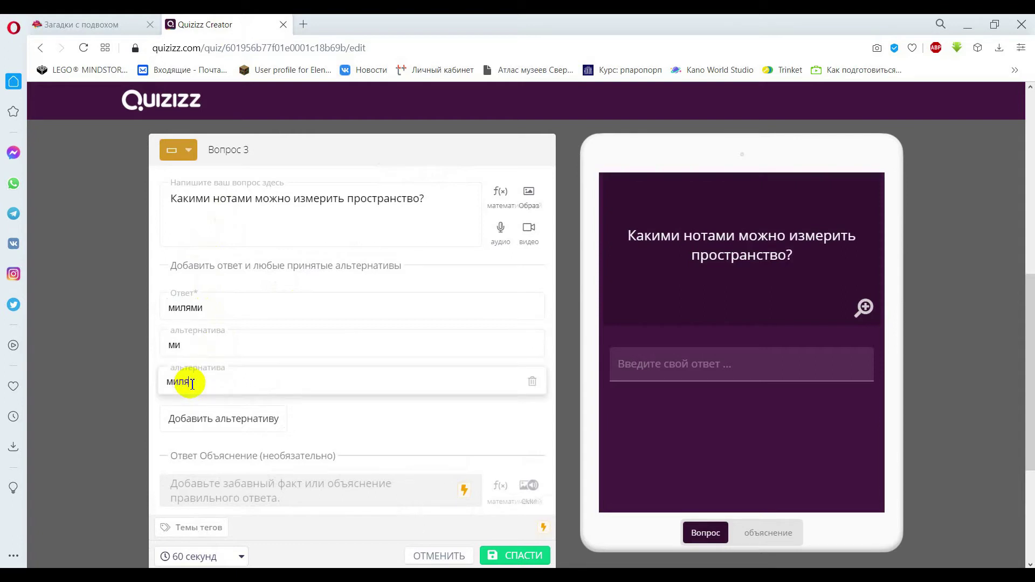
left_click(205, 340)
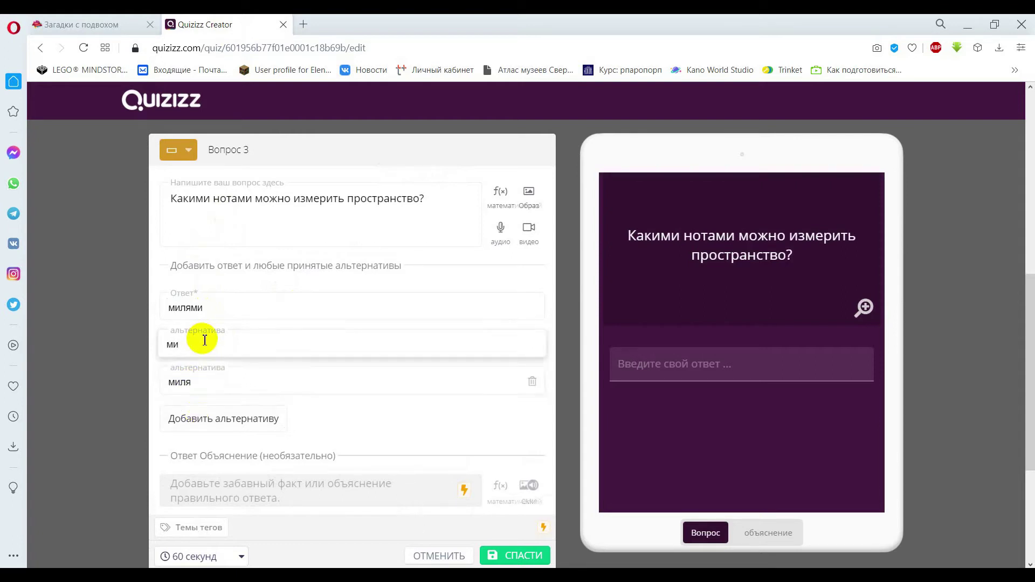
left_click(210, 421)
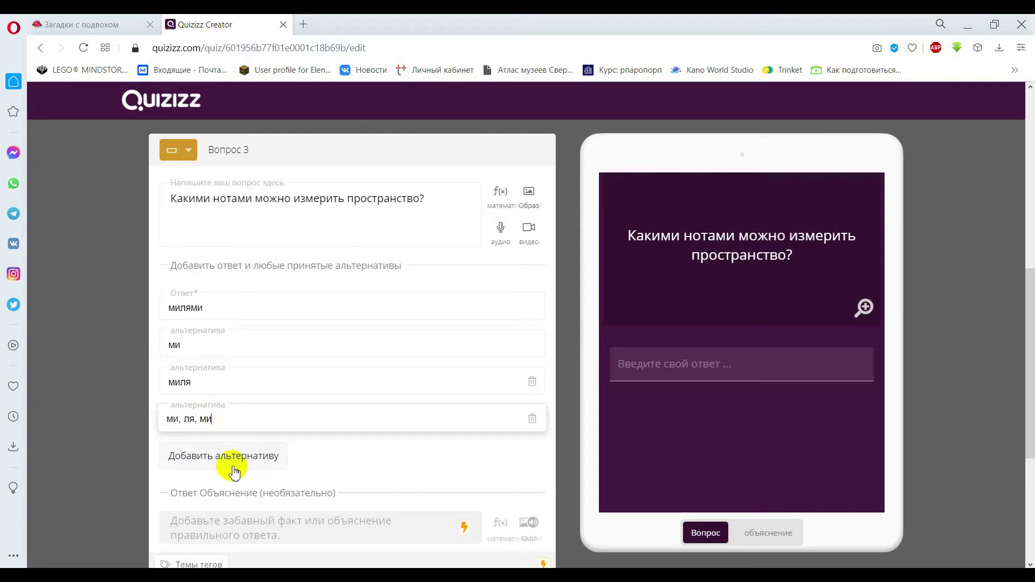
Add Милями as a further accepted alternative and save question 3.
scroll(1029, 299, "down", 1)
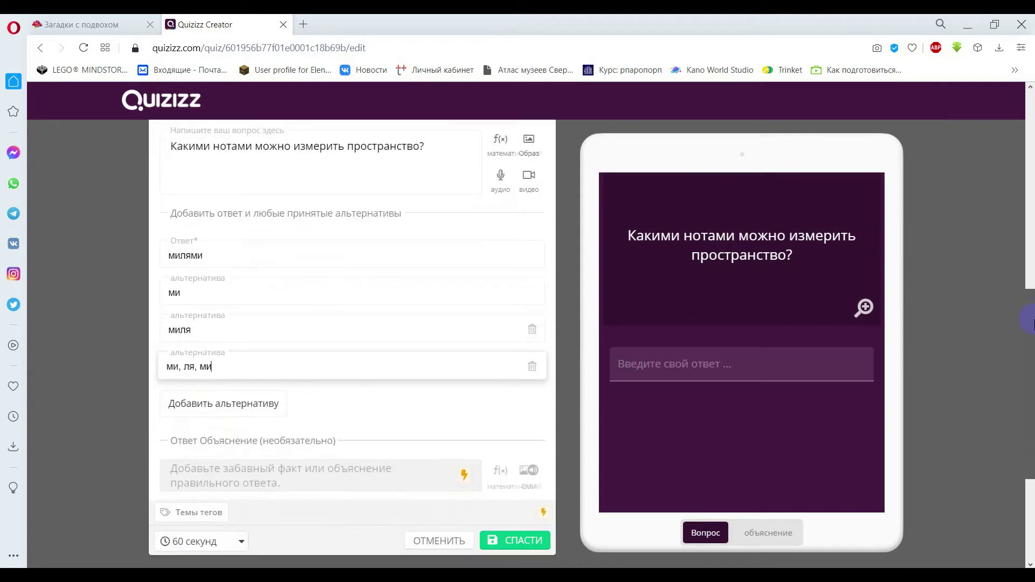
left_click(224, 402)
type("Милями")
left_click(509, 540)
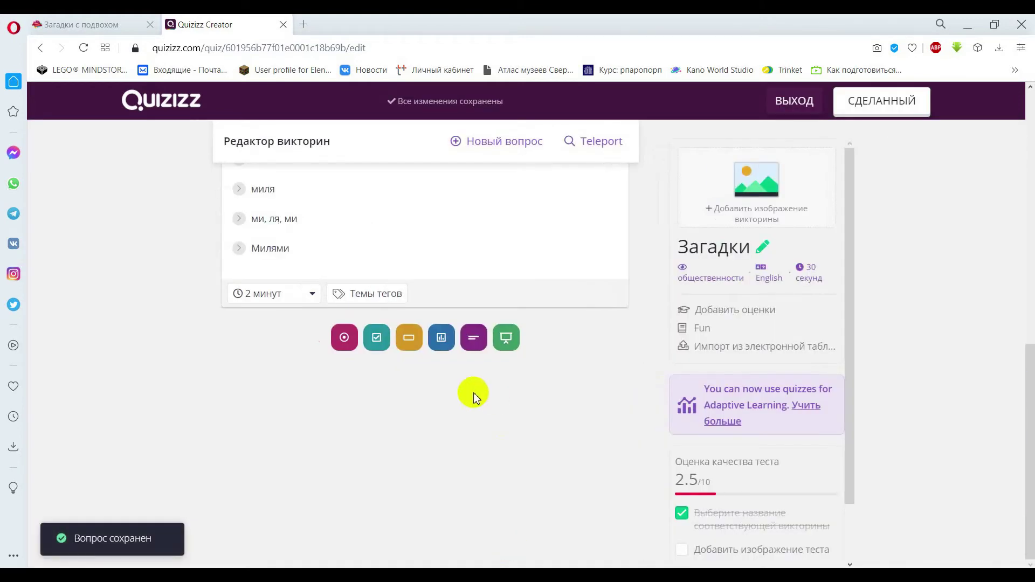
Add a poll as question 4 with the text «Какое у вас настроение?».
left_click(441, 340)
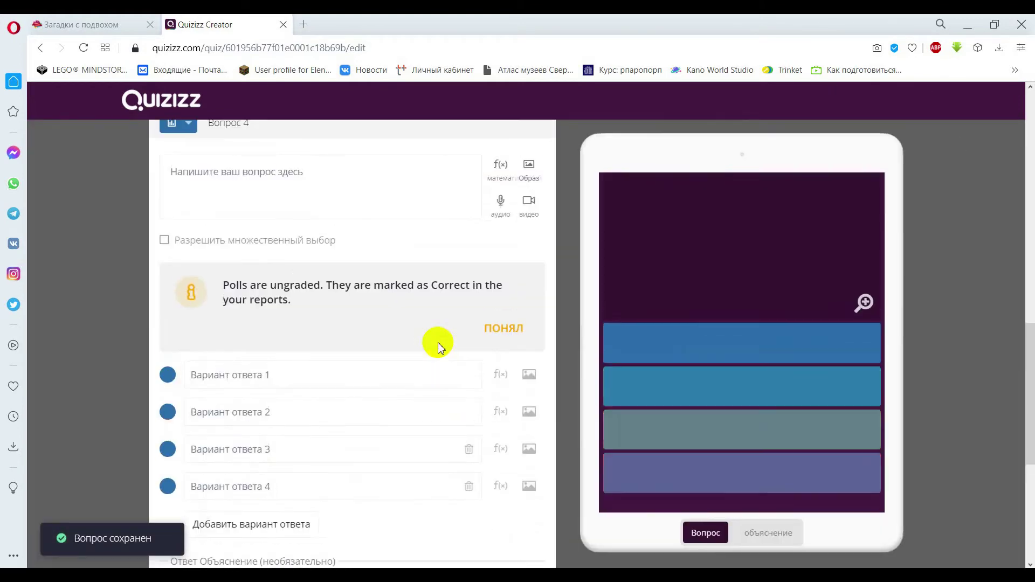
left_click(252, 207)
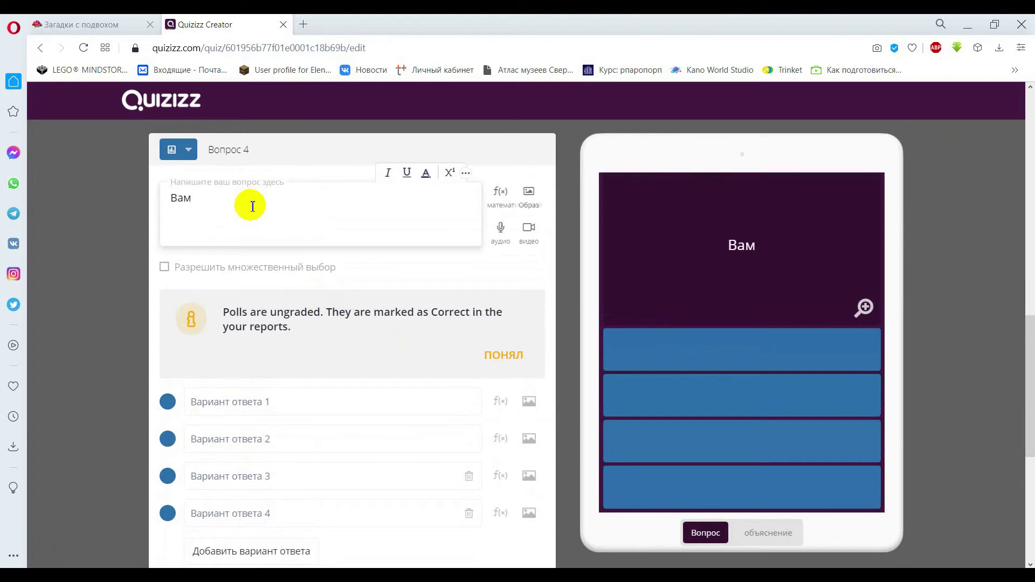
type("Ва")
key("BackSpace")
key("BackSpace")
type("Какое у вас")
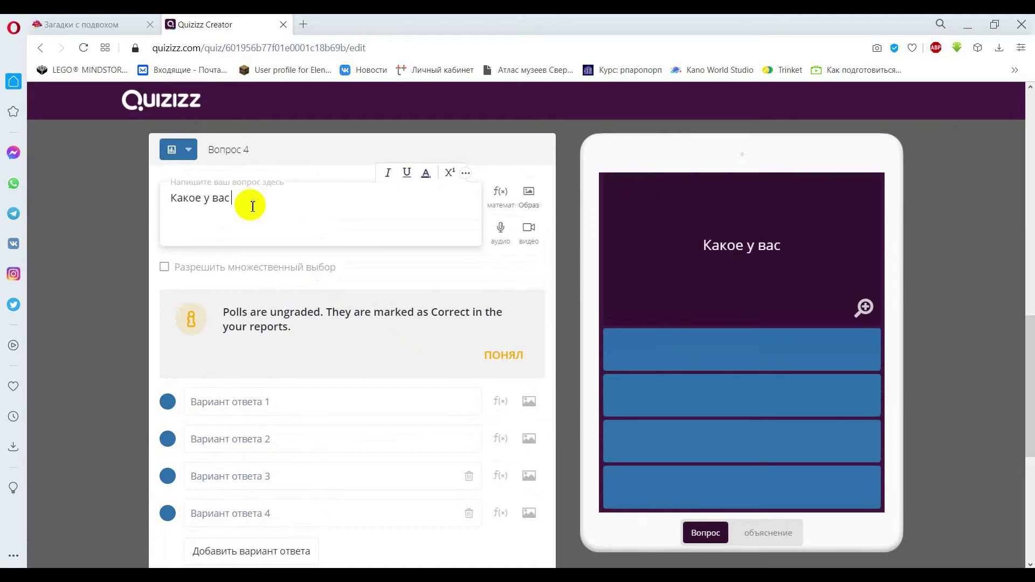
type("  настроенеи")
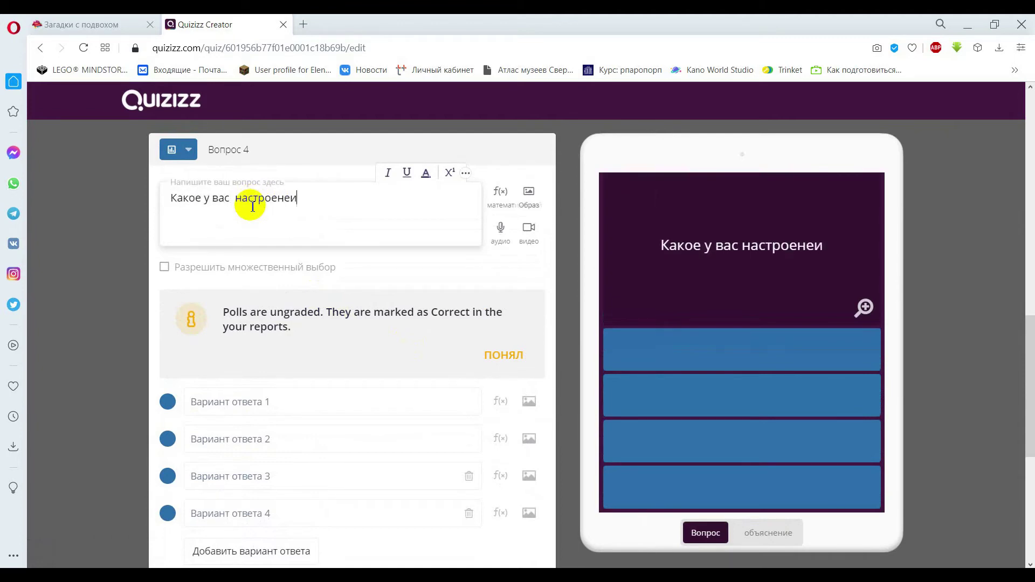
type("?")
left_click(289, 199)
key("BackSpace")
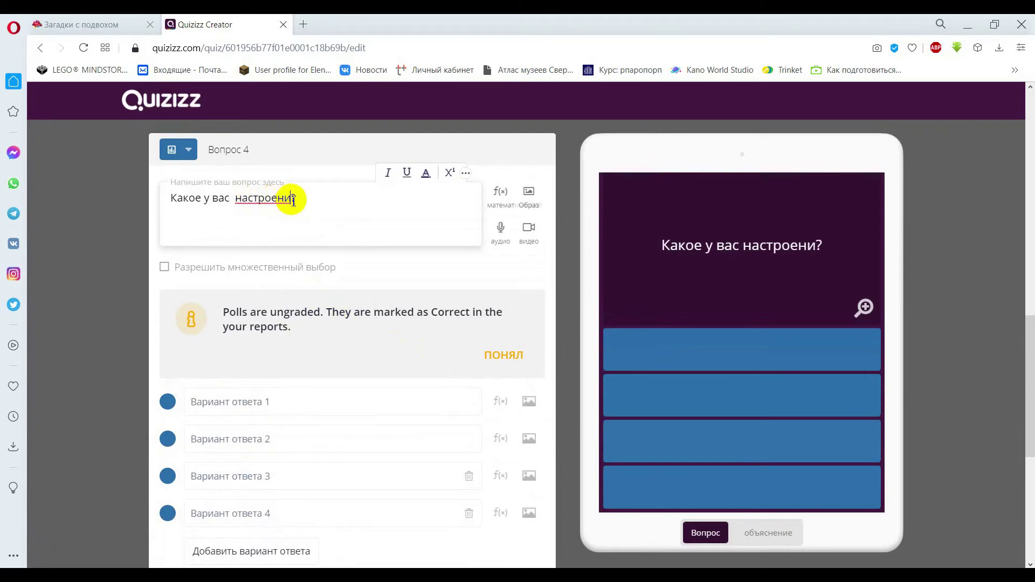
type("е")
Fill the poll's options with отличное, хорошее, ужасно хорошее and отвратительное, and add a fifth option уставшее.
left_click(239, 403)
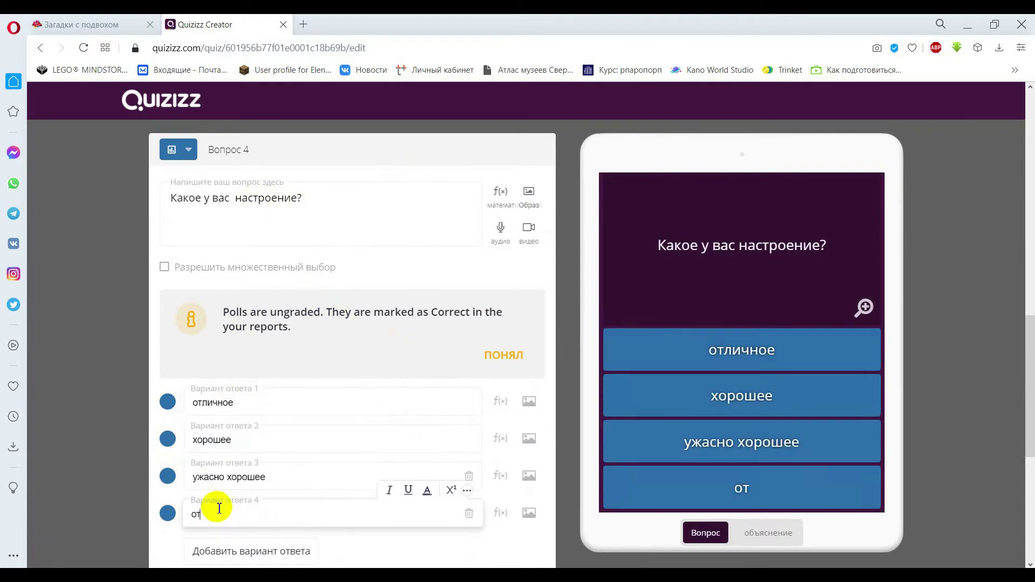
type("вратительное")
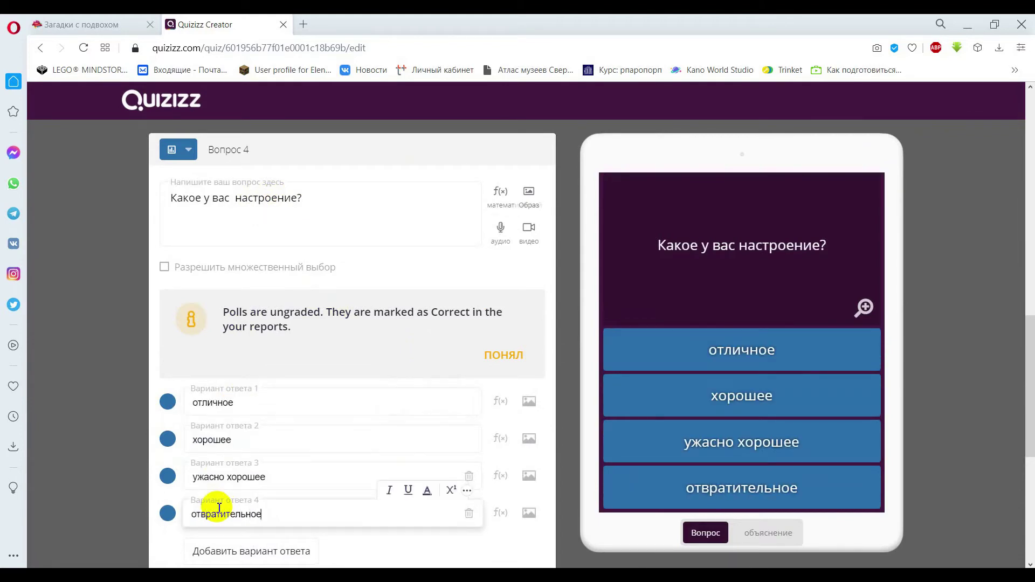
left_click(232, 547)
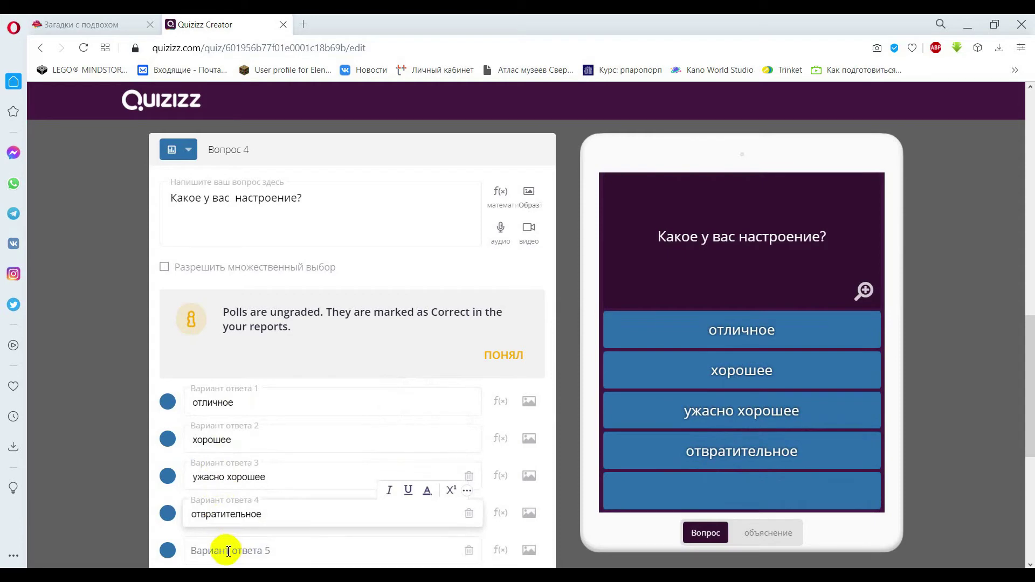
left_click(228, 551)
type("уставшее")
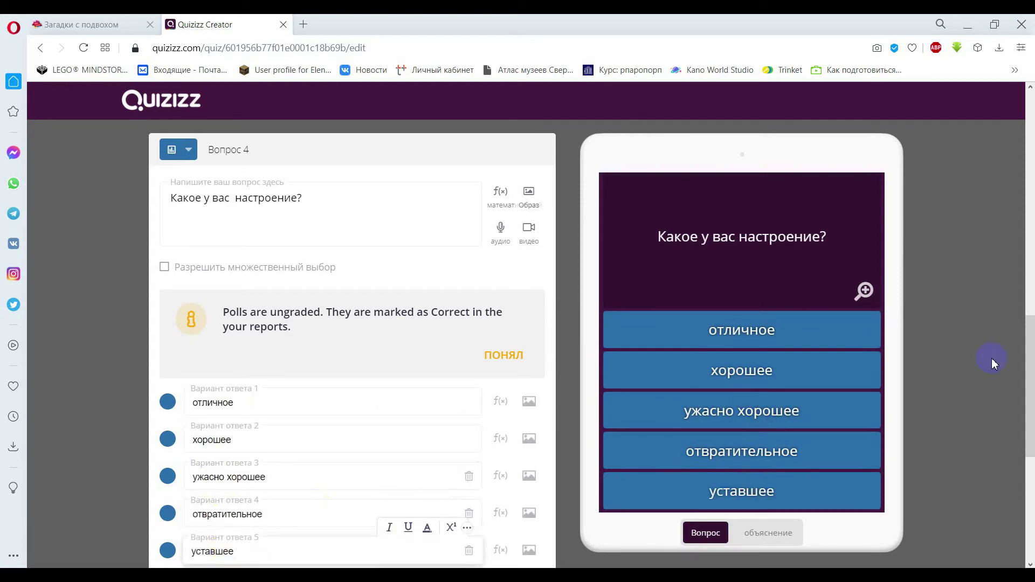
Replace the text of the poll's fifth option with the image hardworking-student-powerpoint-templates.jpg and save question 4.
mouse_move(1030, 365)
left_mouse_down()
mouse_move(1030, 415)
mouse_move(1030, 384)
left_mouse_up()
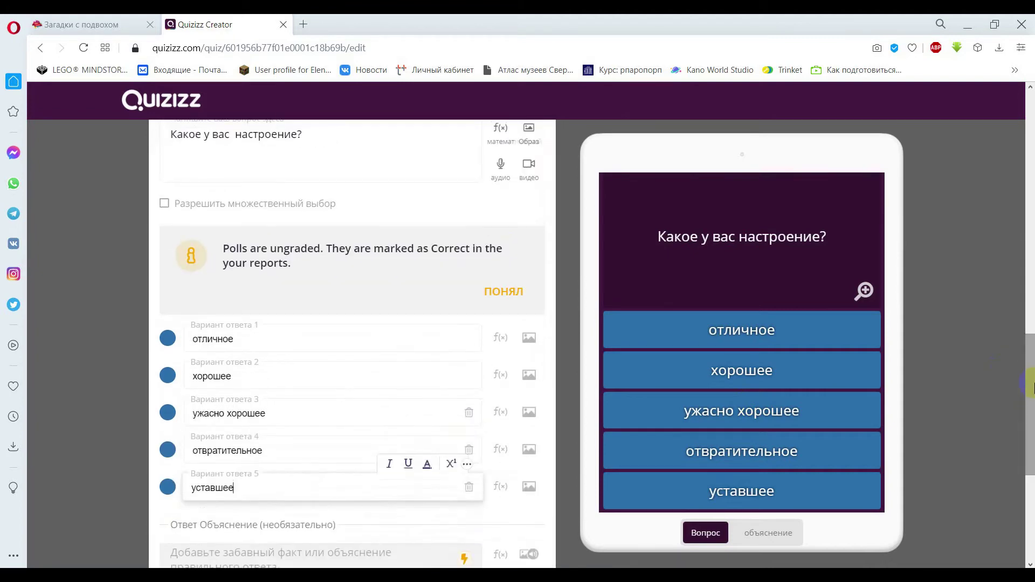
left_click(539, 493)
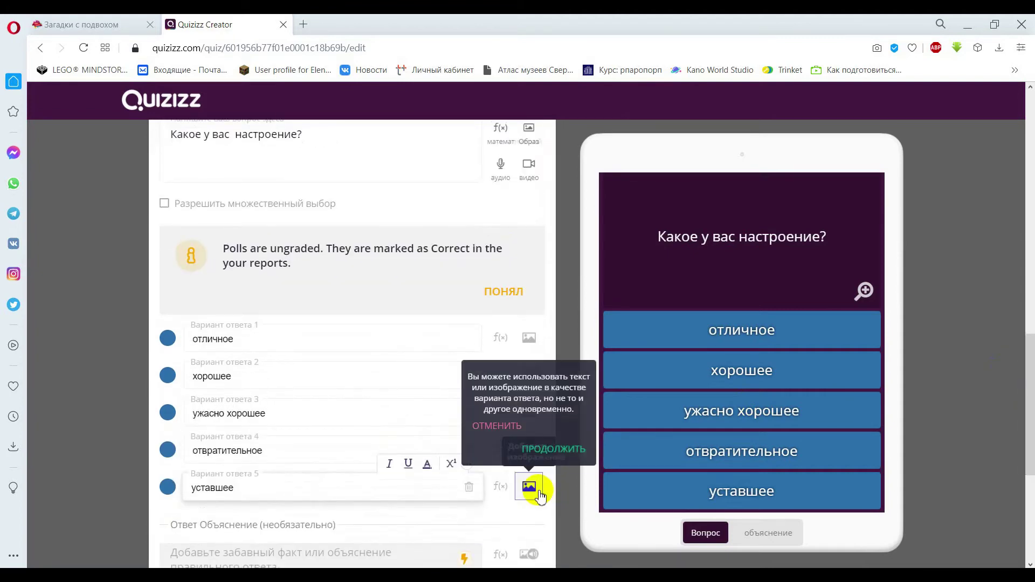
left_click(543, 463)
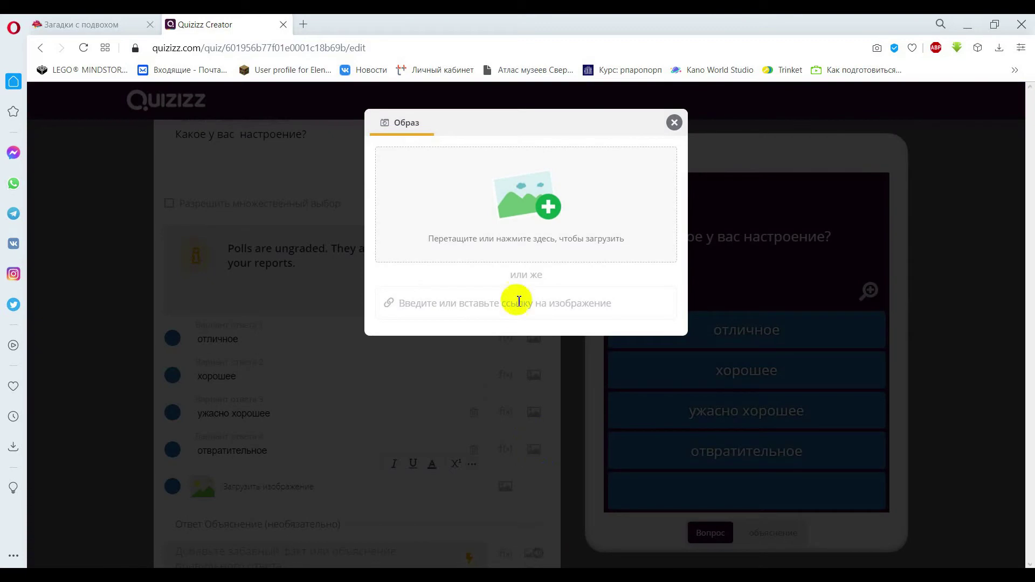
left_click(516, 233)
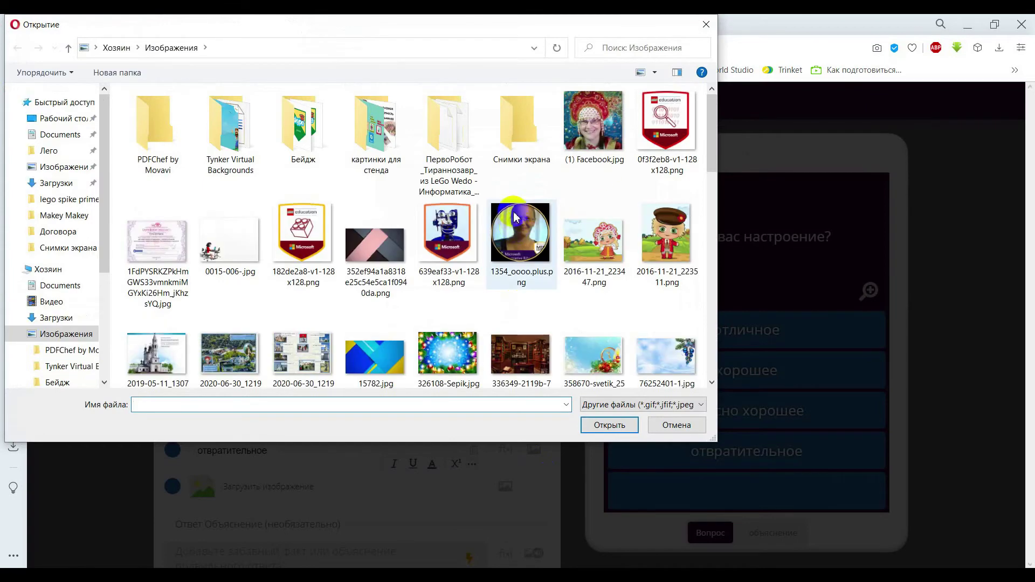
left_click_drag(711, 148, 711, 218)
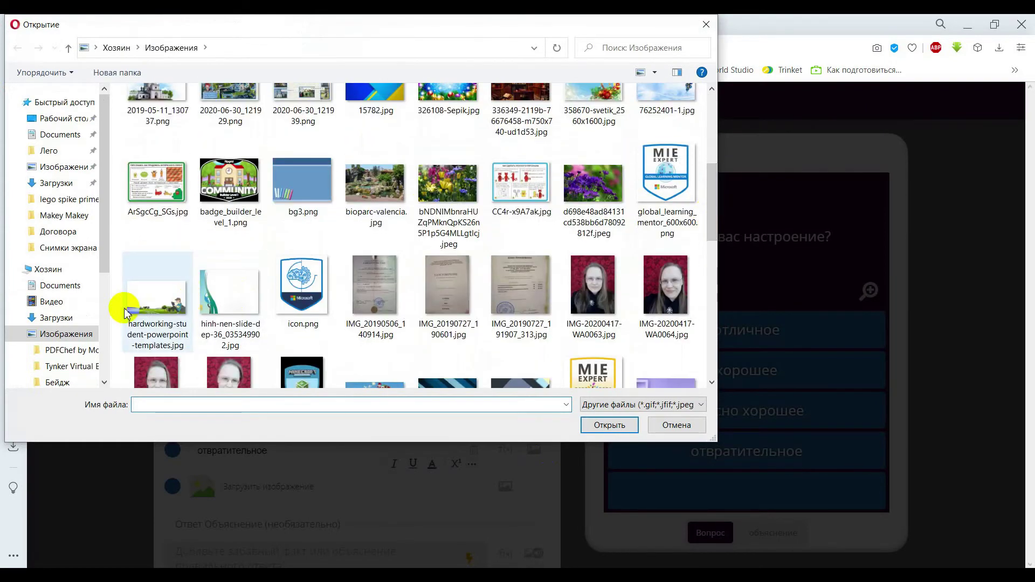
double_click(125, 313)
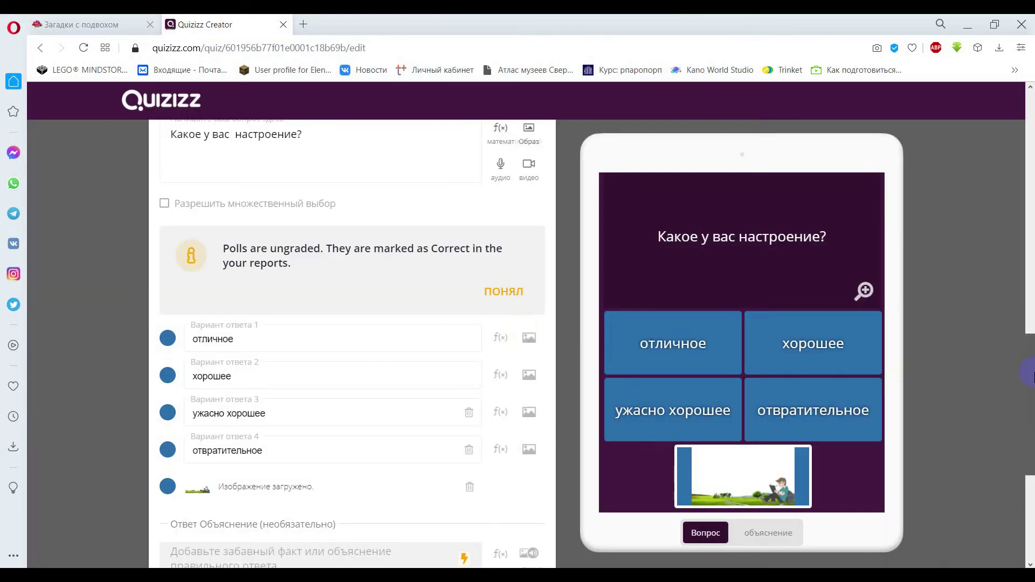
left_click_drag(1030, 375, 1031, 421)
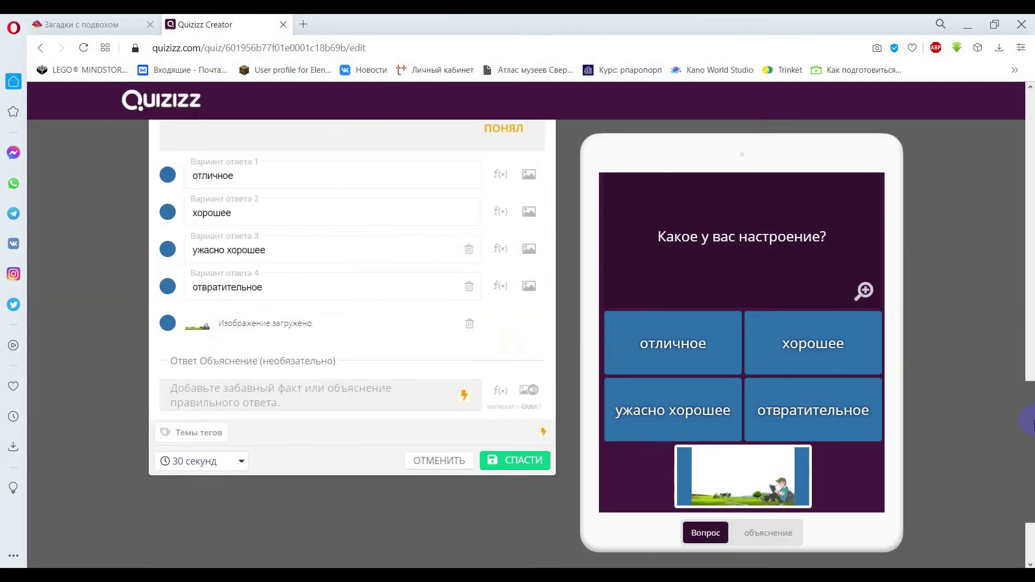
left_click(523, 464)
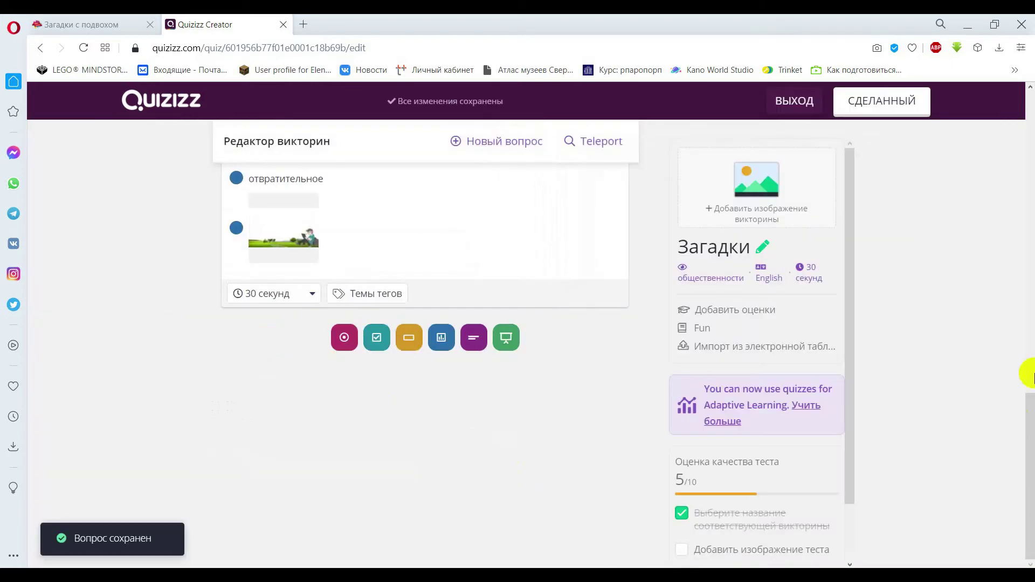
Add an open-ended question 5 with the text «Что нельзя намочить под дождем лысому человеку?» and save it.
mouse_move(1029, 415)
left_mouse_down()
mouse_move(1029, 191)
mouse_move(1030, 412)
left_mouse_up()
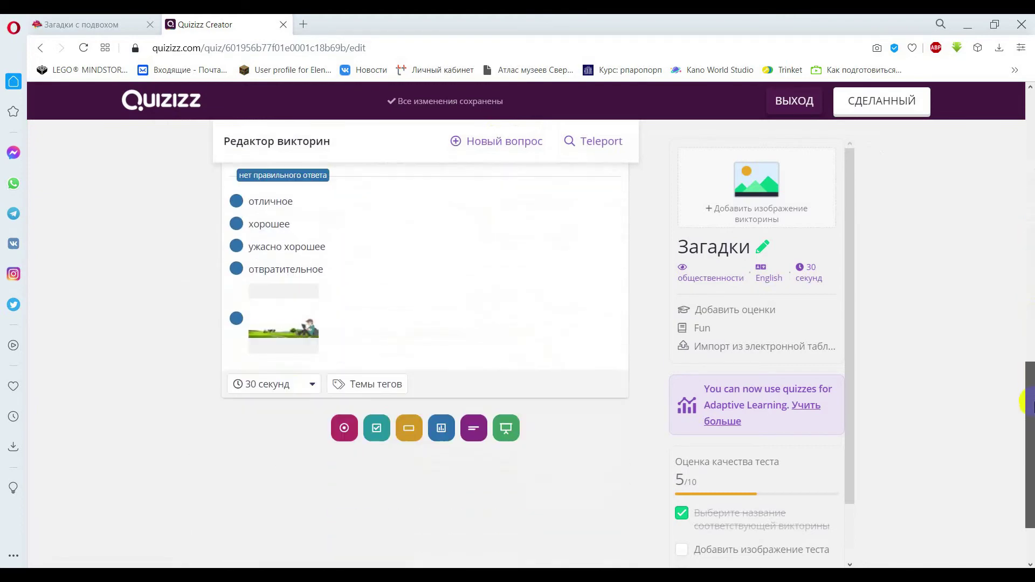
left_click(475, 424)
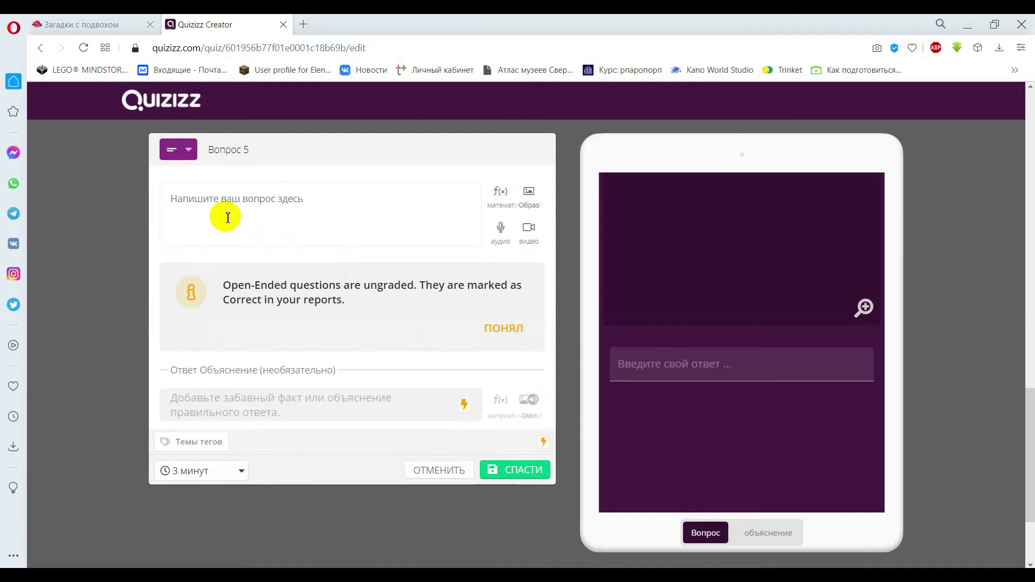
left_click(227, 218)
type("Что не")
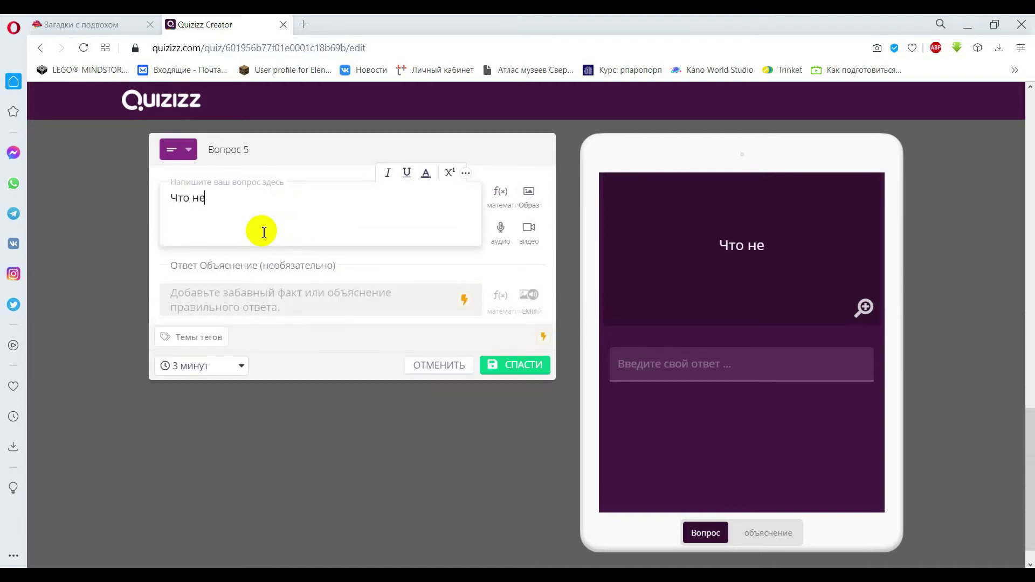
type("льзя н")
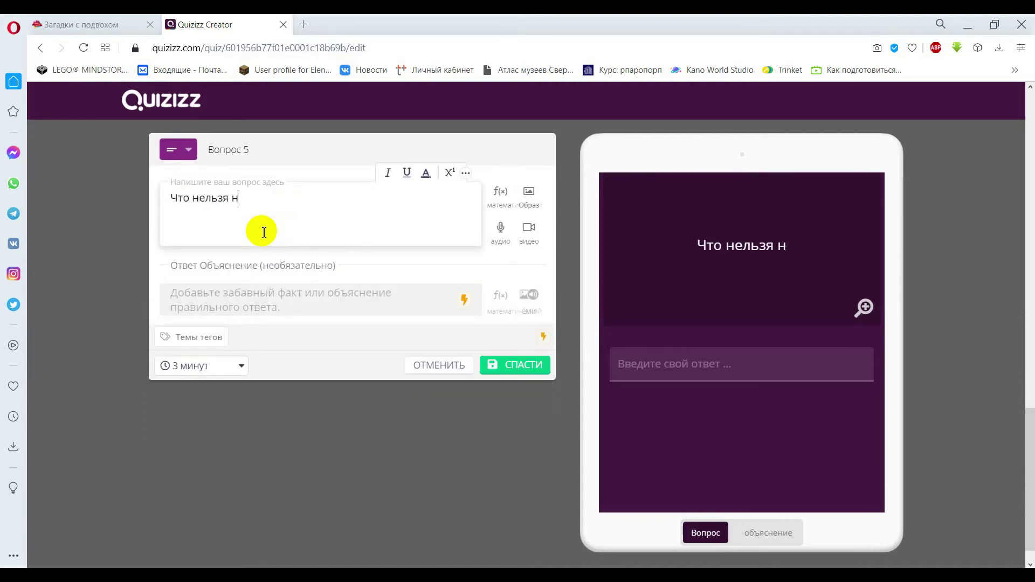
type("амочить под дождем лысому человеку?")
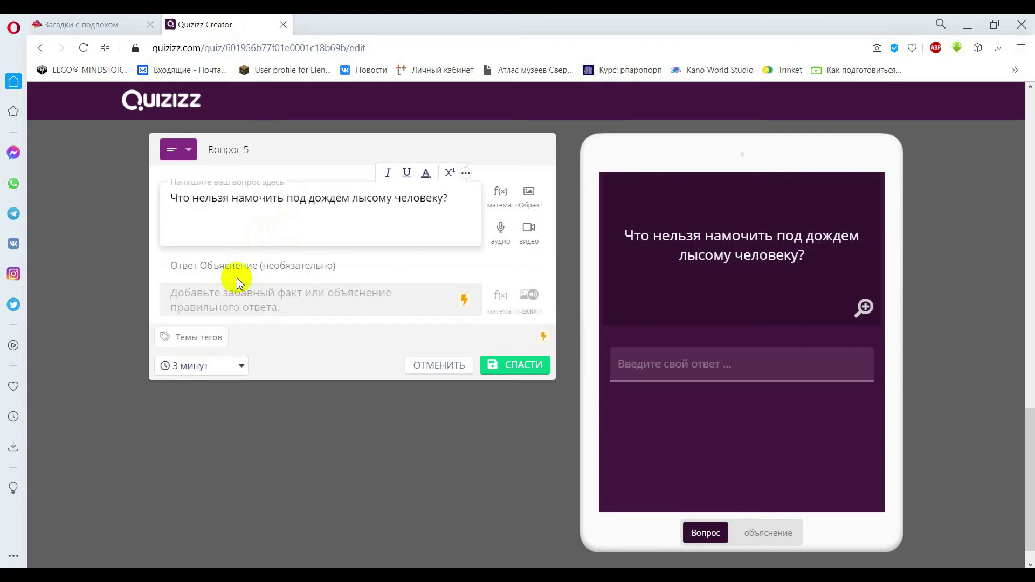
left_click(500, 370)
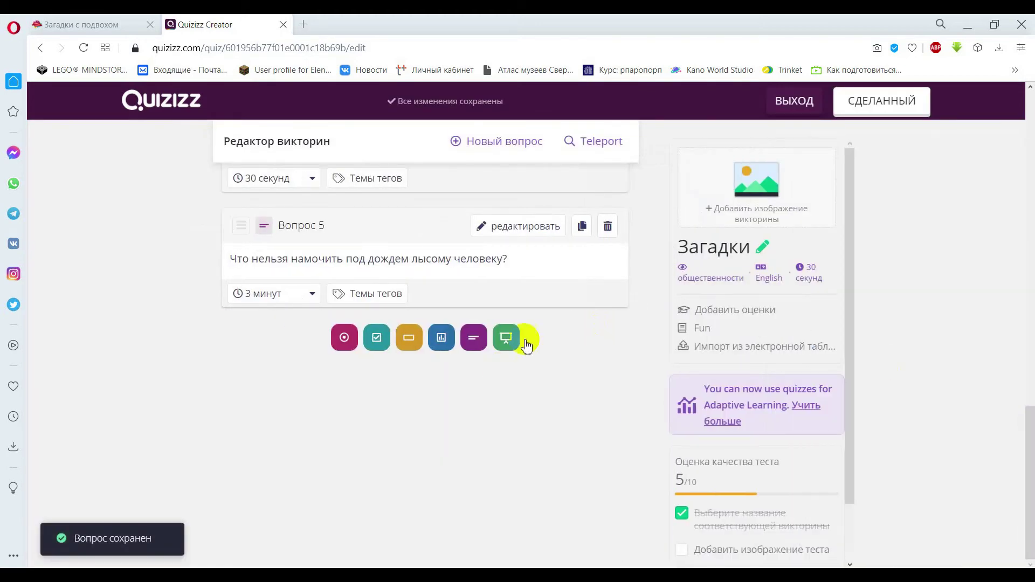
Look at the option for adding slides, cancel the lesson export, and review all the saved questions from first to last.
left_click(507, 349)
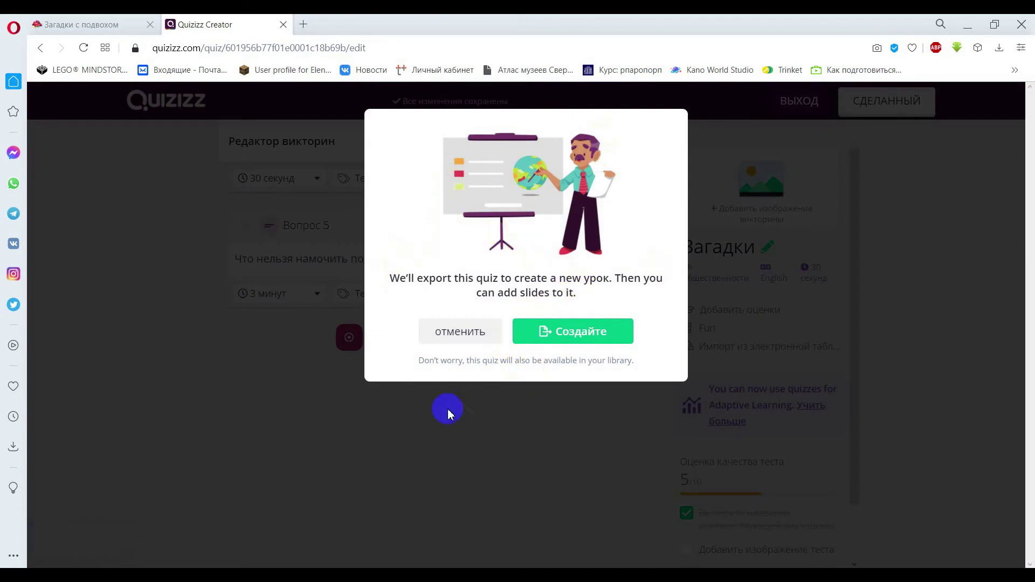
left_click(458, 333)
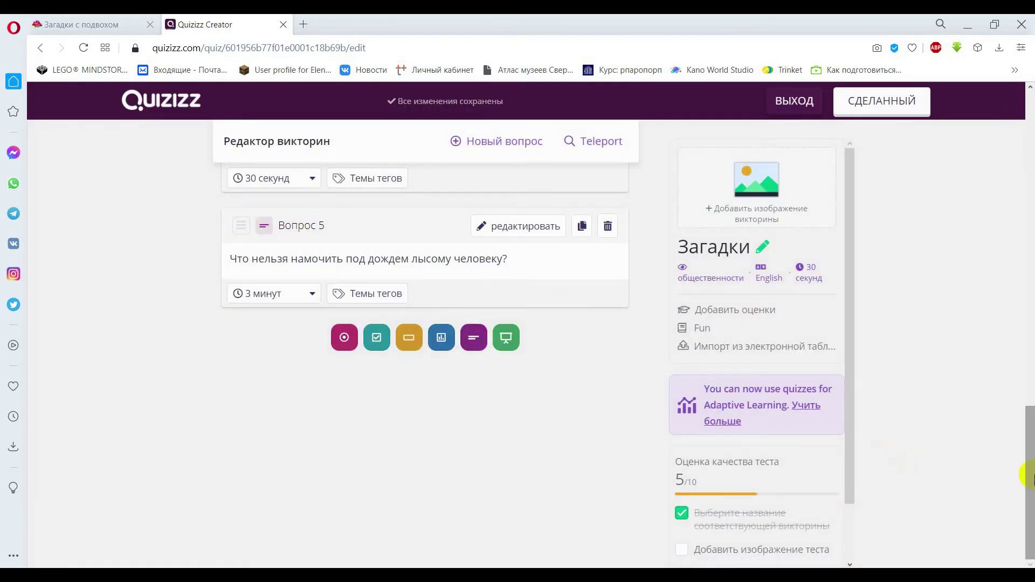
left_click_drag(1031, 475, 1031, 144)
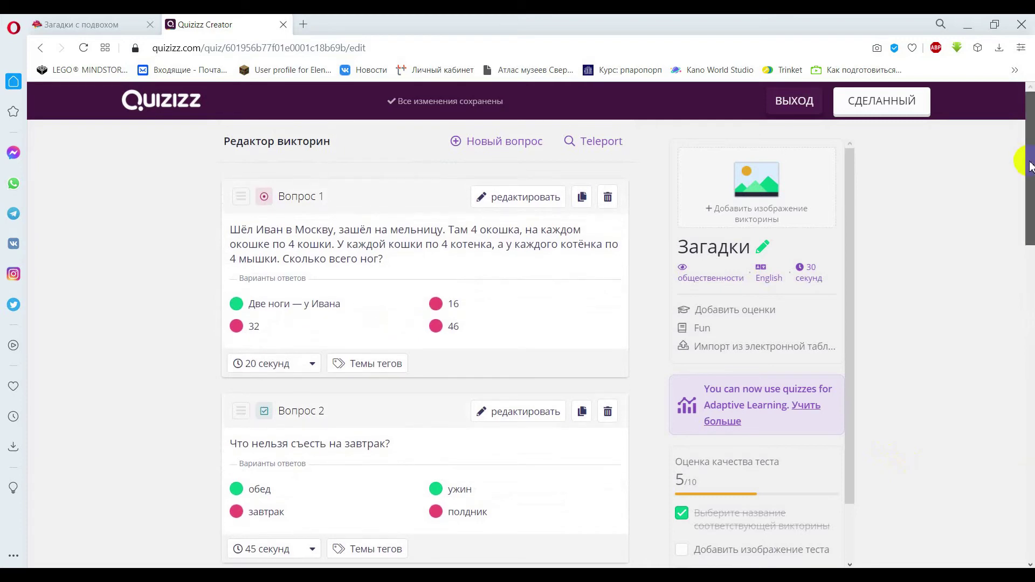
left_click_drag(1030, 165, 1031, 169)
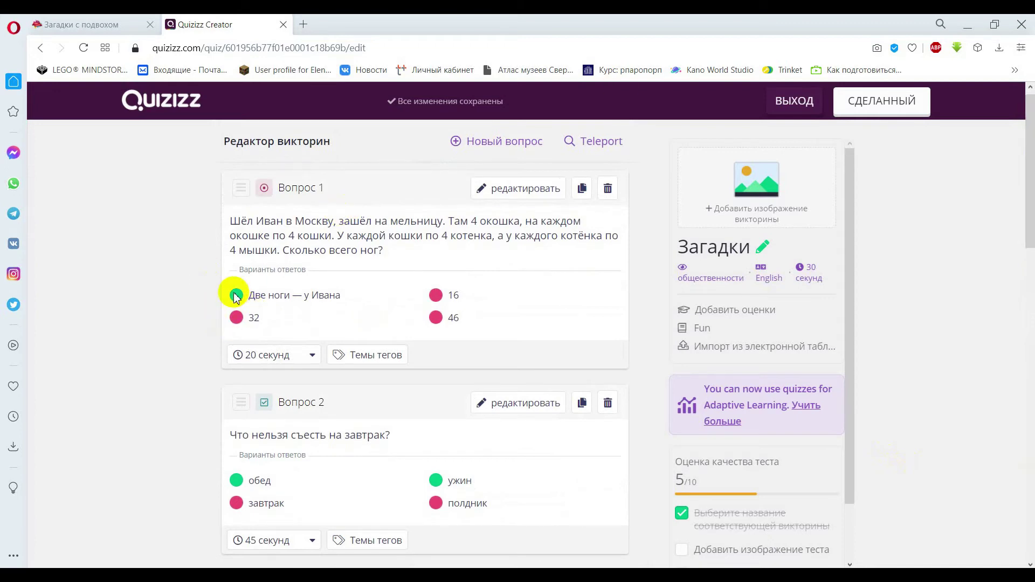
left_click_drag(1026, 185, 1026, 228)
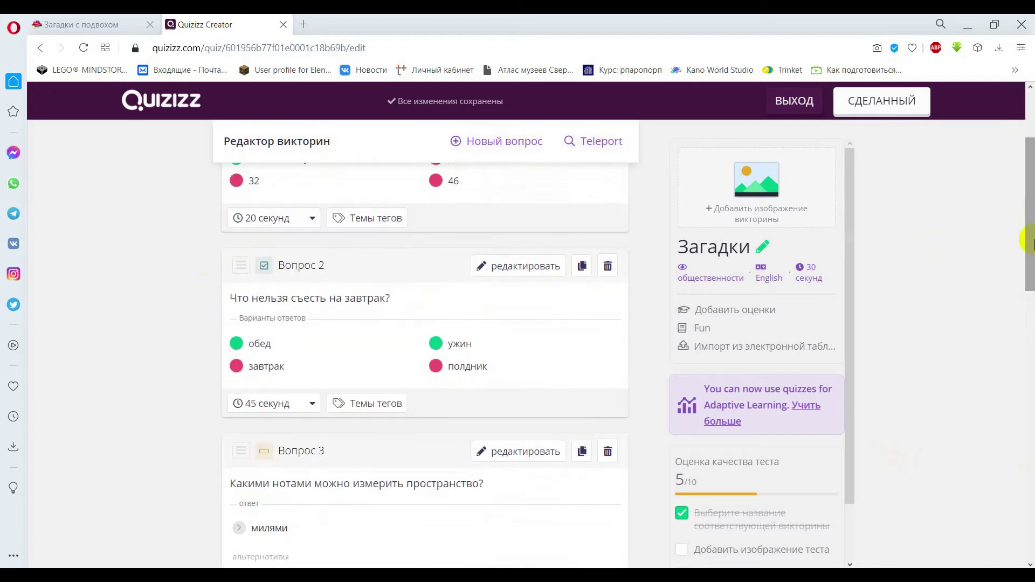
left_click_drag(1027, 249, 1027, 318)
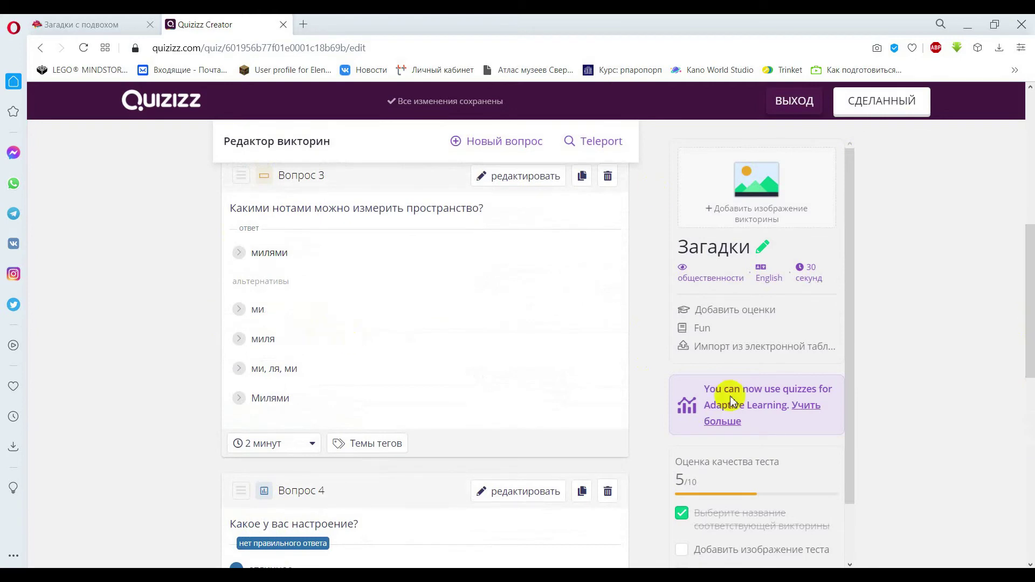
left_click_drag(1030, 364, 1029, 450)
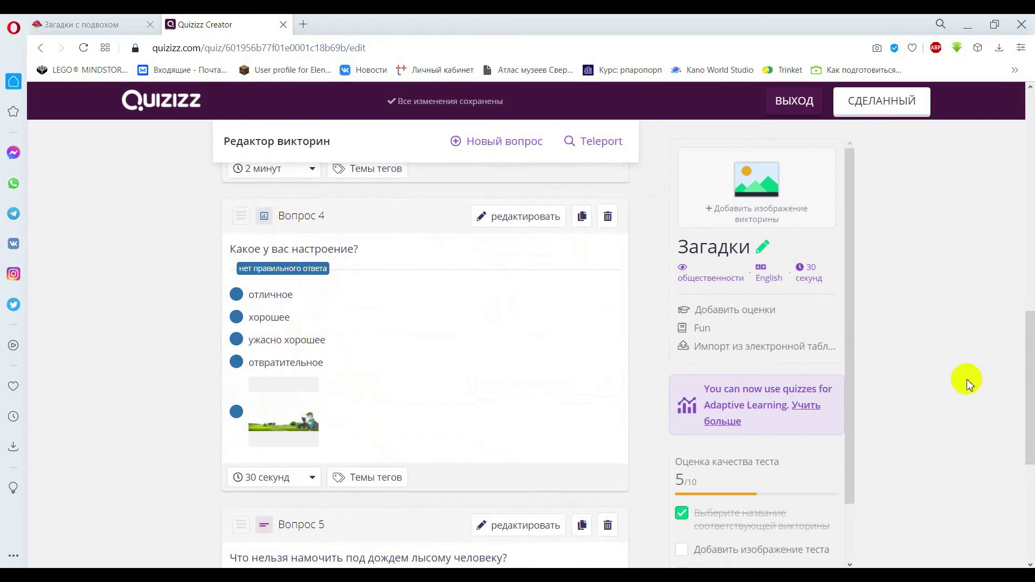
left_click_drag(1030, 381, 1027, 409)
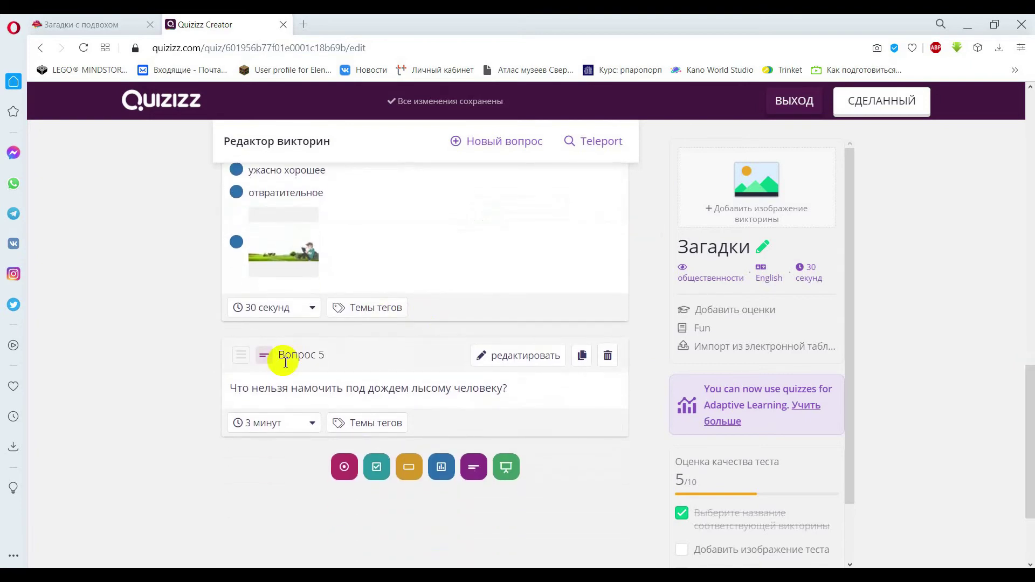
Finish editing the quiz, upload hardworking-student-powerpoint-templates.jpg as its title image and set its language to Russian.
left_click(882, 113)
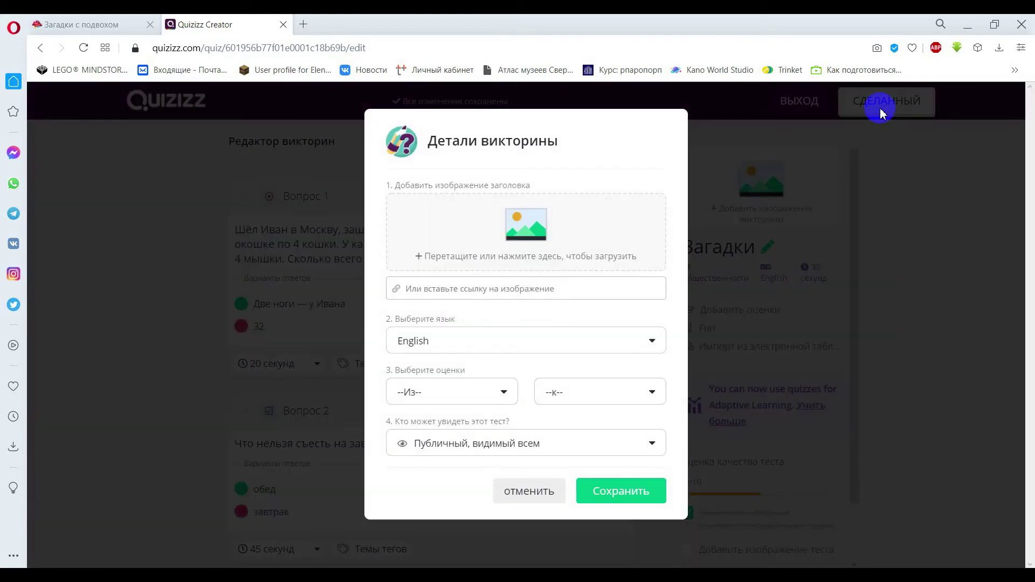
left_click(542, 232)
left_click_drag(717, 163, 714, 216)
double_click(145, 308)
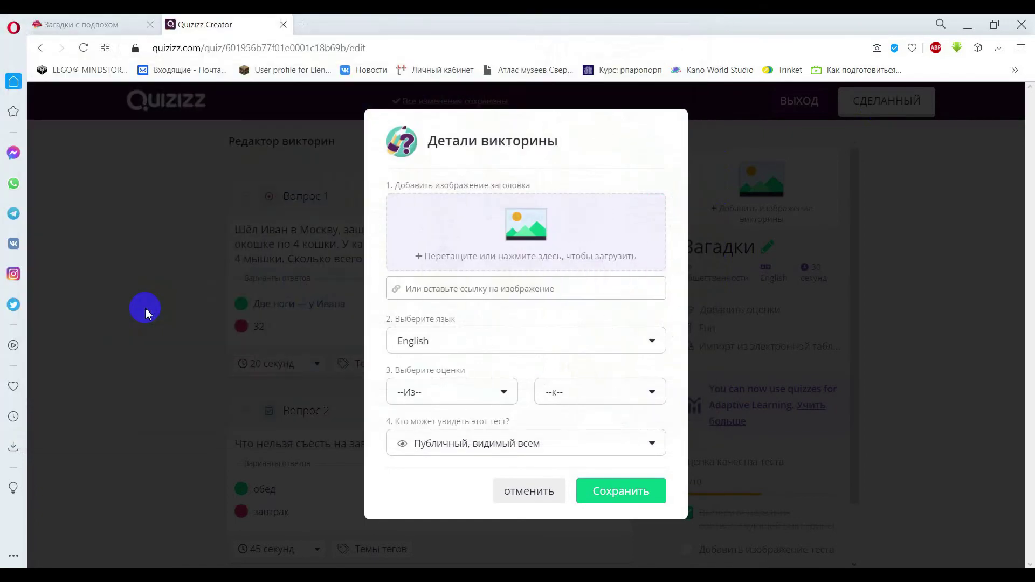
left_click(652, 341)
left_click_drag(659, 370, 669, 438)
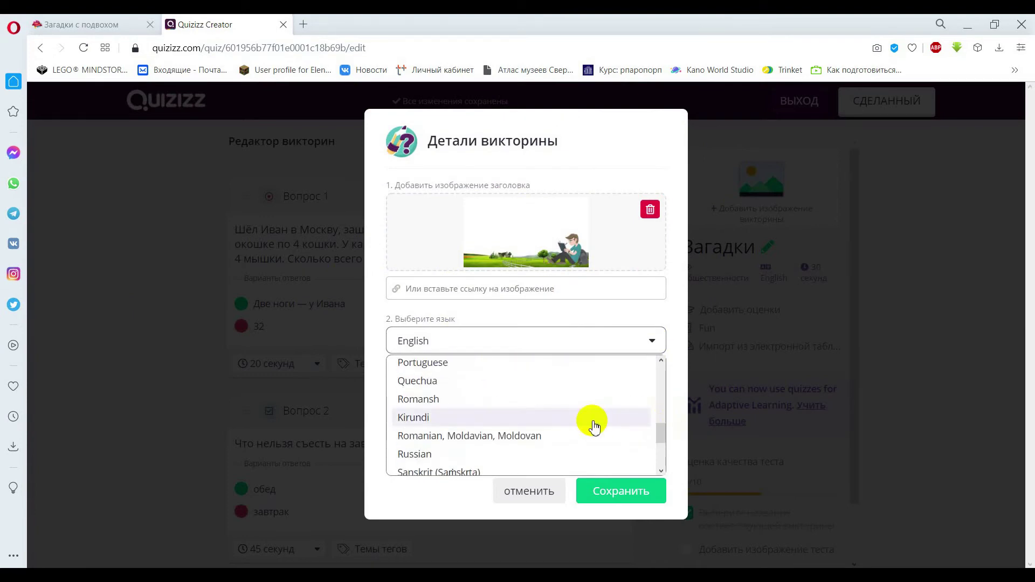
left_click(590, 453)
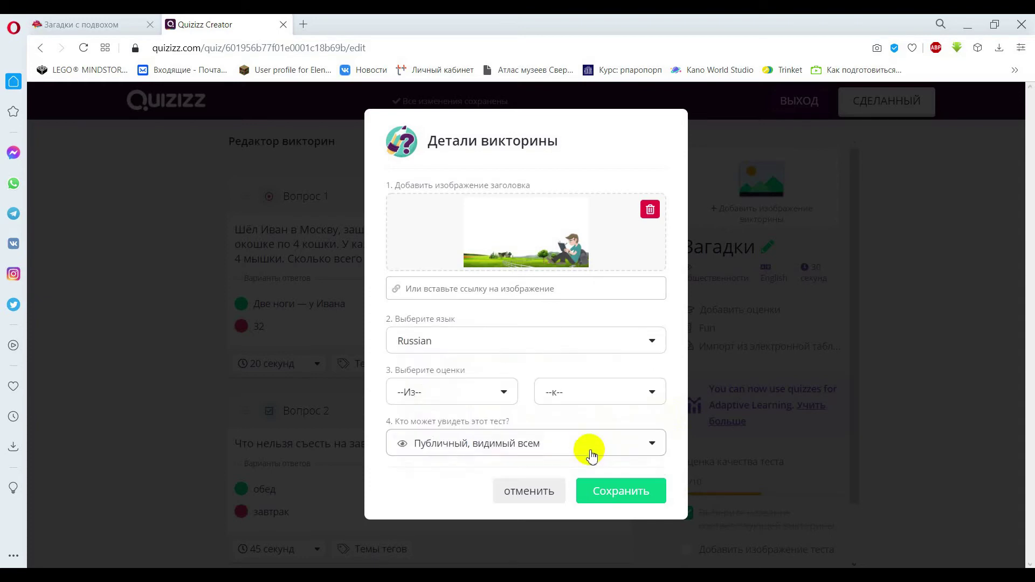
Set the quiz's grade range to 3rd through 3rd, keep it public and visible to everyone, and save the quiz details.
left_click(507, 394)
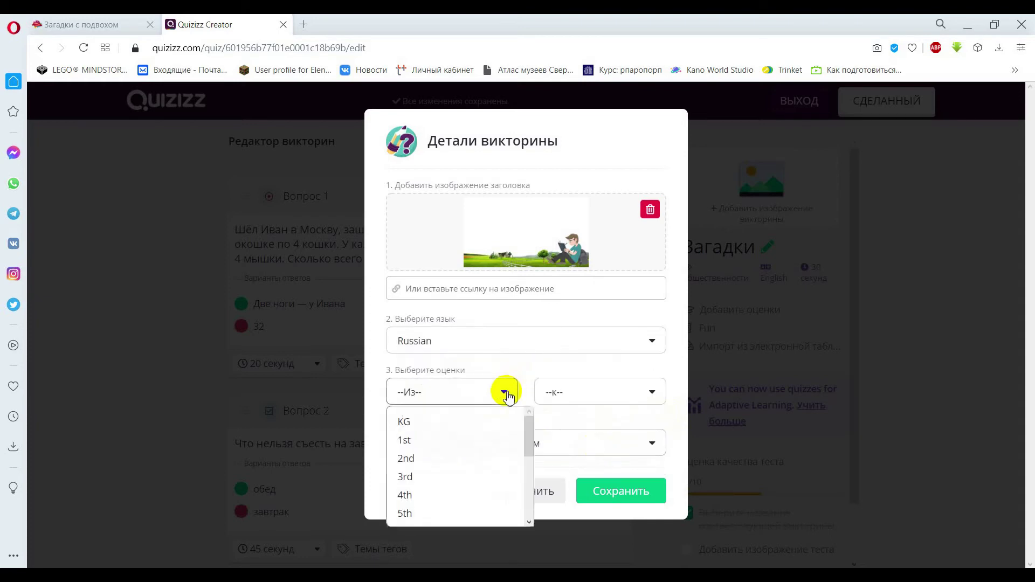
mouse_move(527, 426)
left_mouse_down()
mouse_move(537, 474)
mouse_move(536, 426)
left_mouse_up()
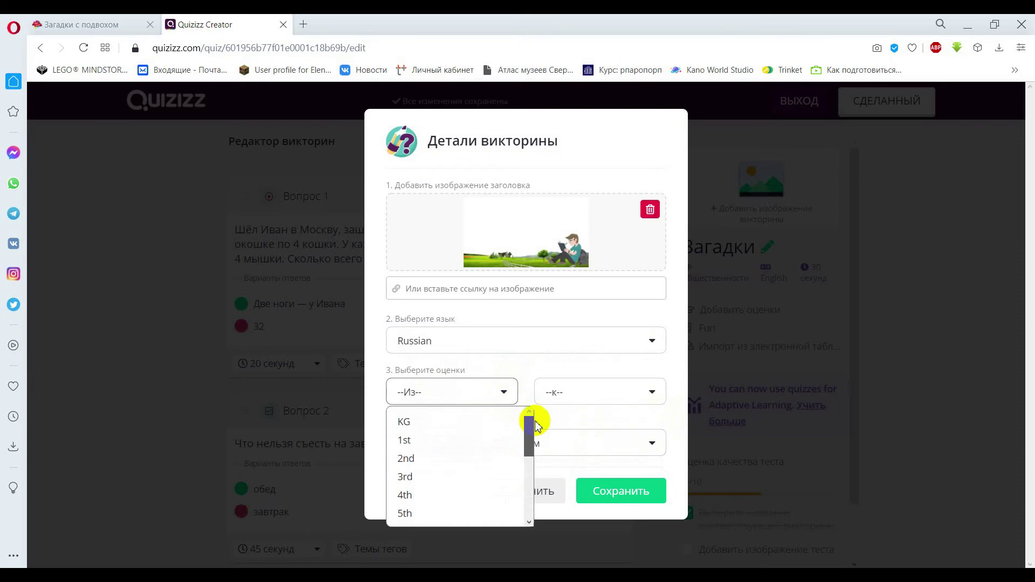
left_click(440, 477)
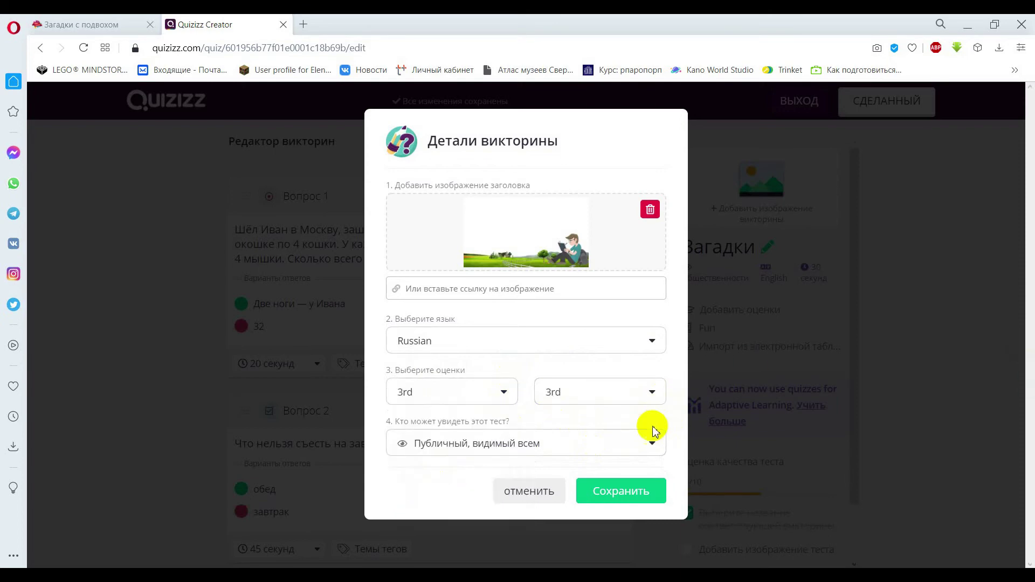
left_click(657, 450)
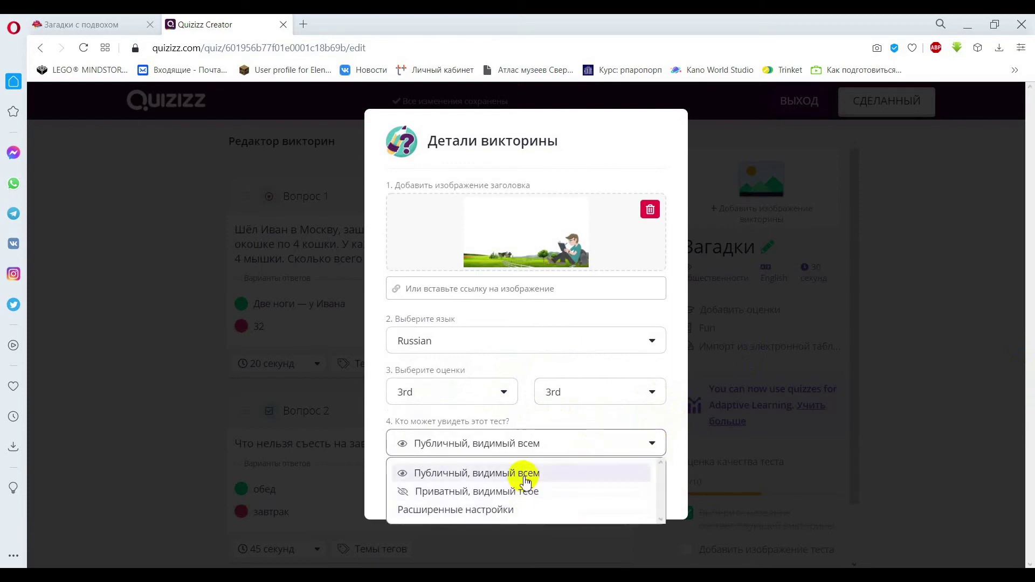
left_click(526, 477)
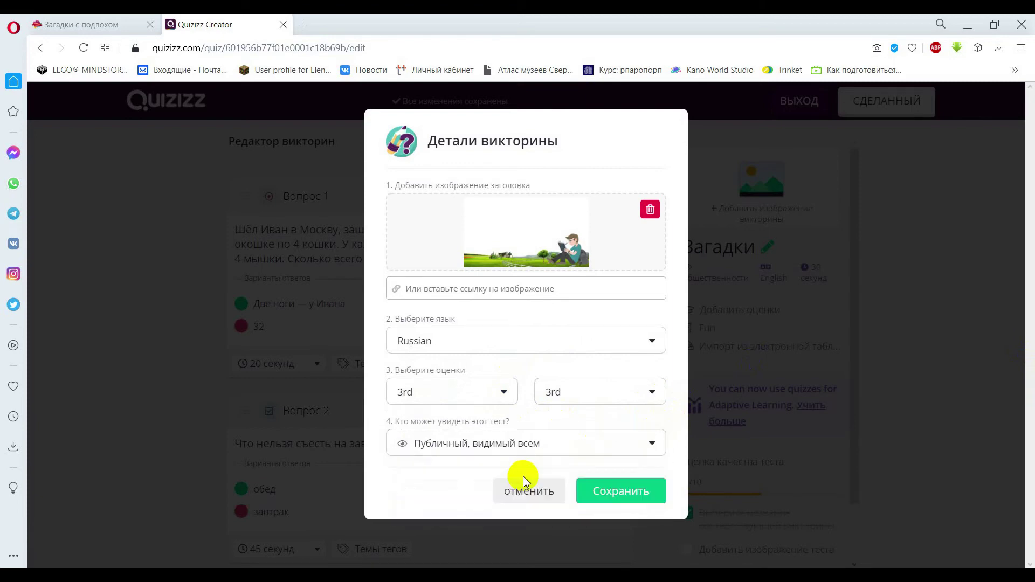
left_click(616, 491)
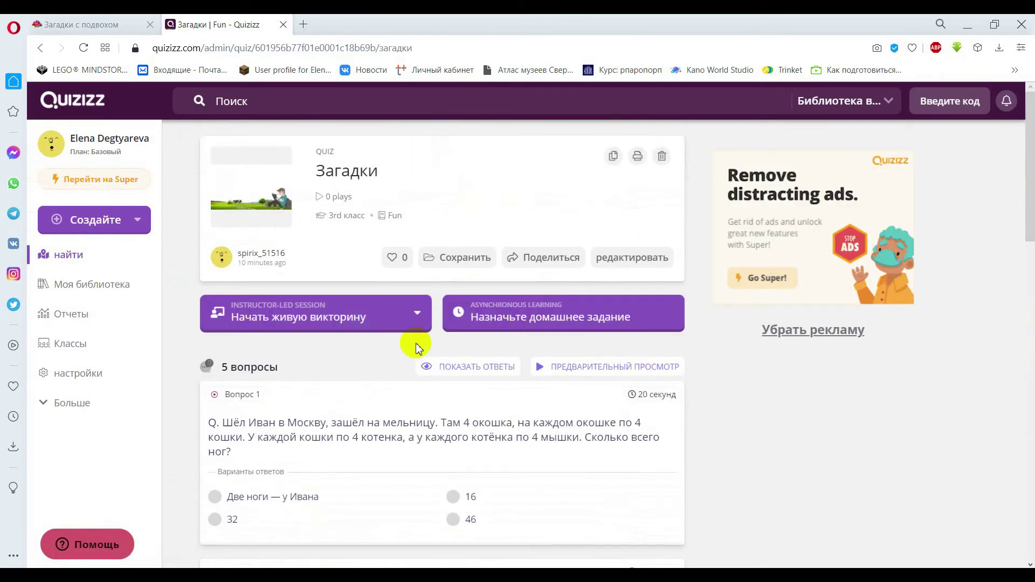
Look at the live quiz modes, then assign the quiz as homework with a custom deadline date of Thursday, February 11.
left_click(415, 315)
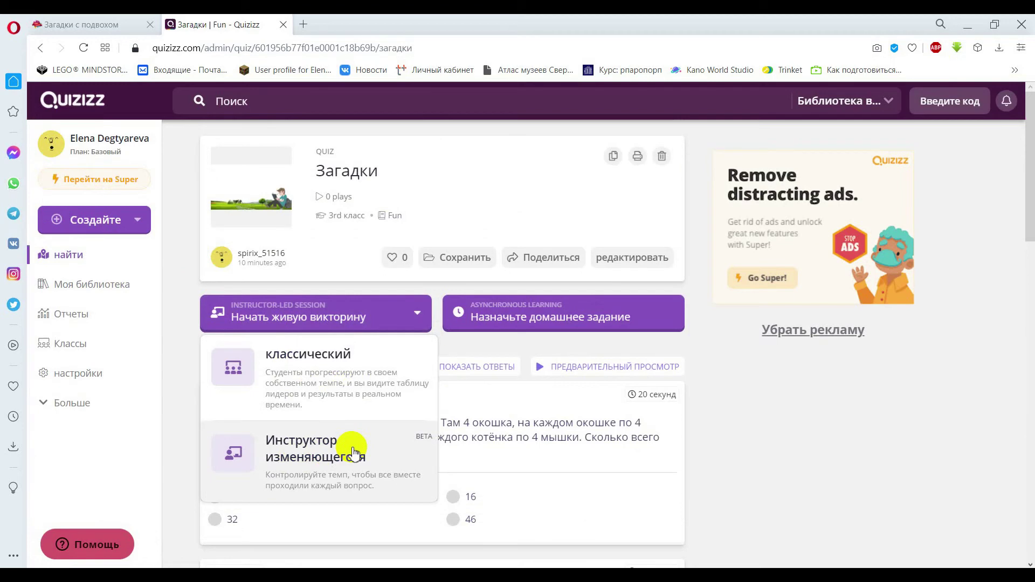
left_click(539, 313)
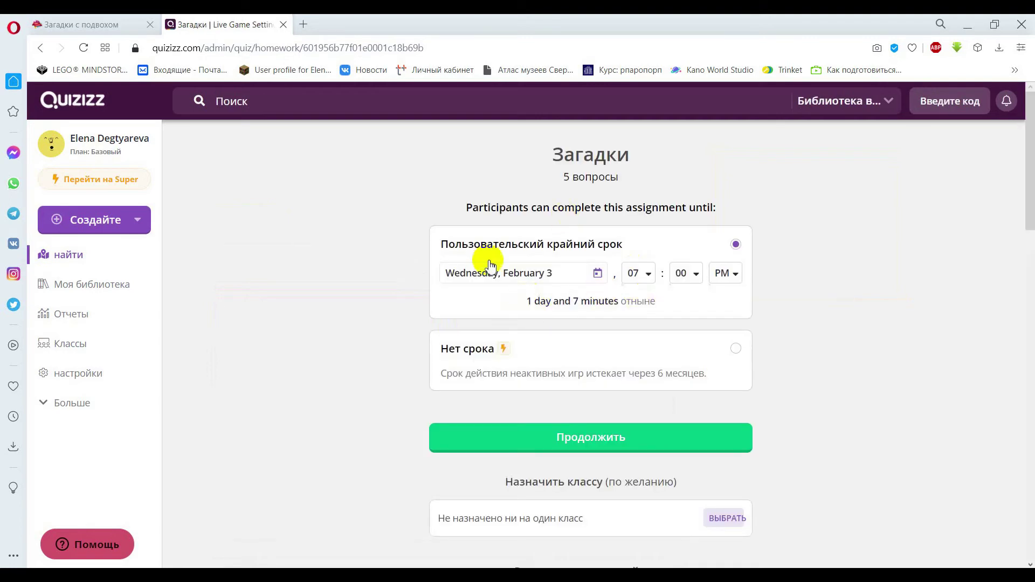
left_click(600, 277)
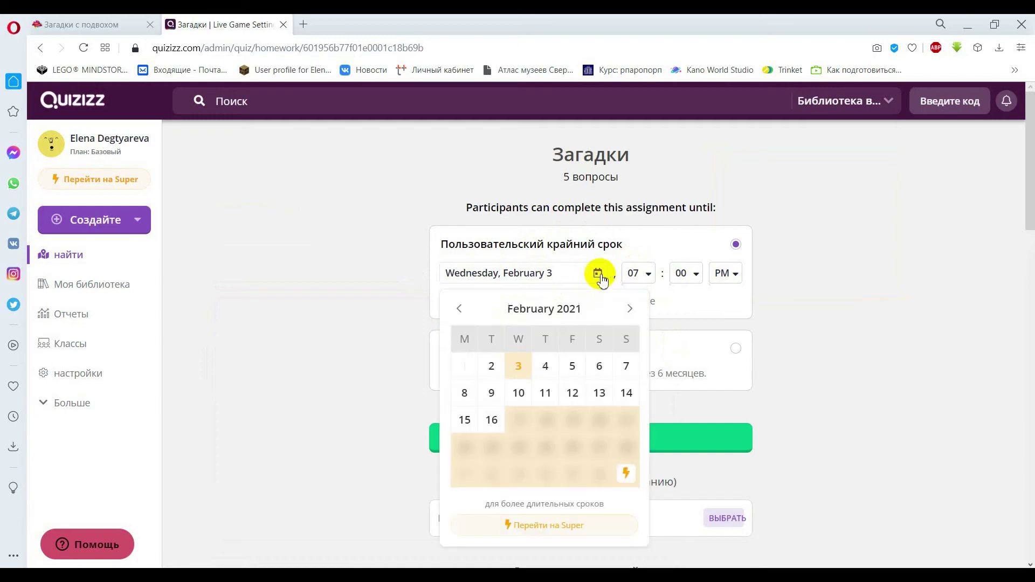
left_click(547, 393)
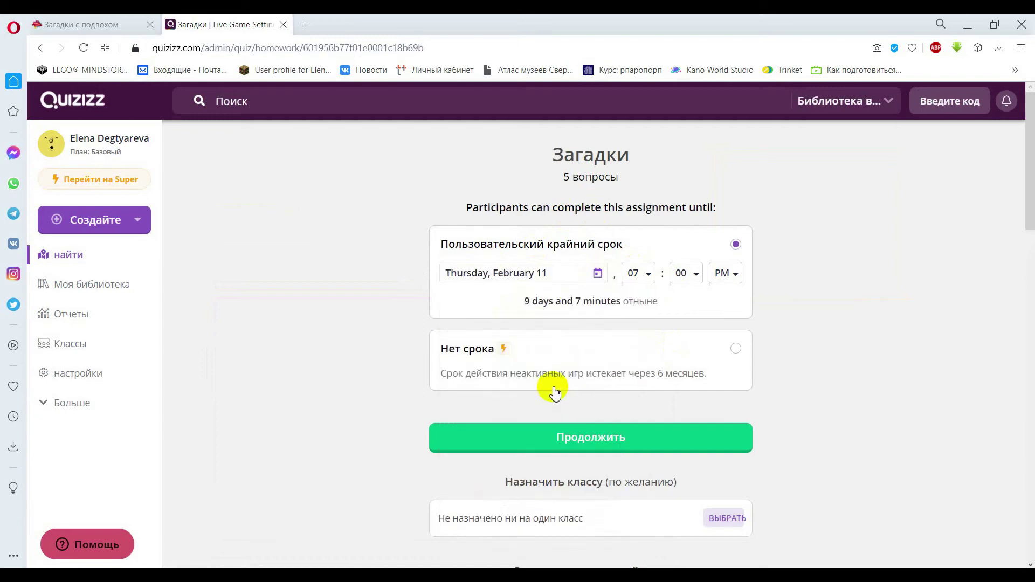
left_click(655, 279)
left_click(873, 247)
left_click_drag(1028, 201, 1028, 254)
left_click(570, 279)
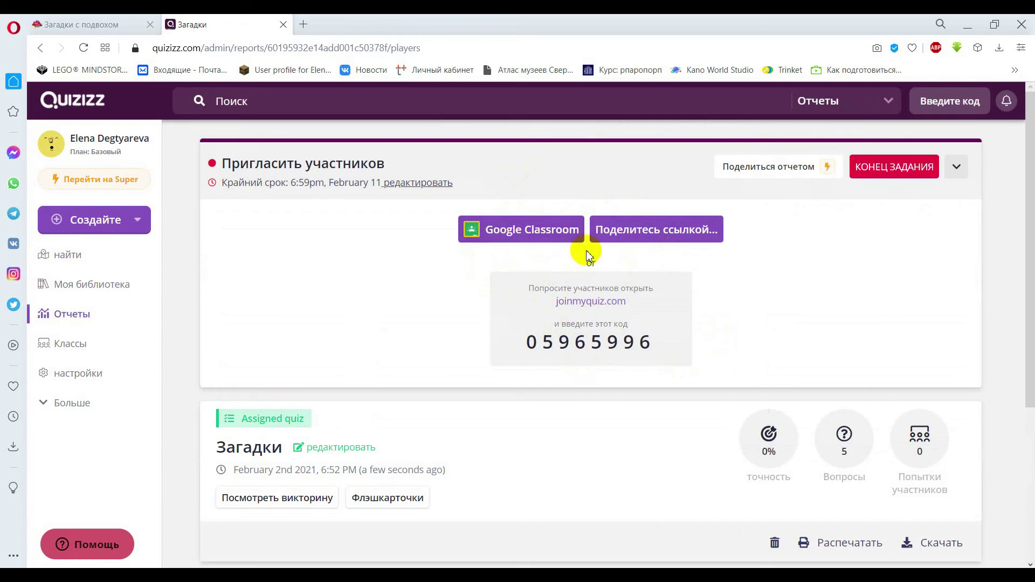
Review the assignment's participant invitation options and reopen the «Загадки» quiz from the personal library.
left_click(555, 243)
scroll(555, 243, "down", 1)
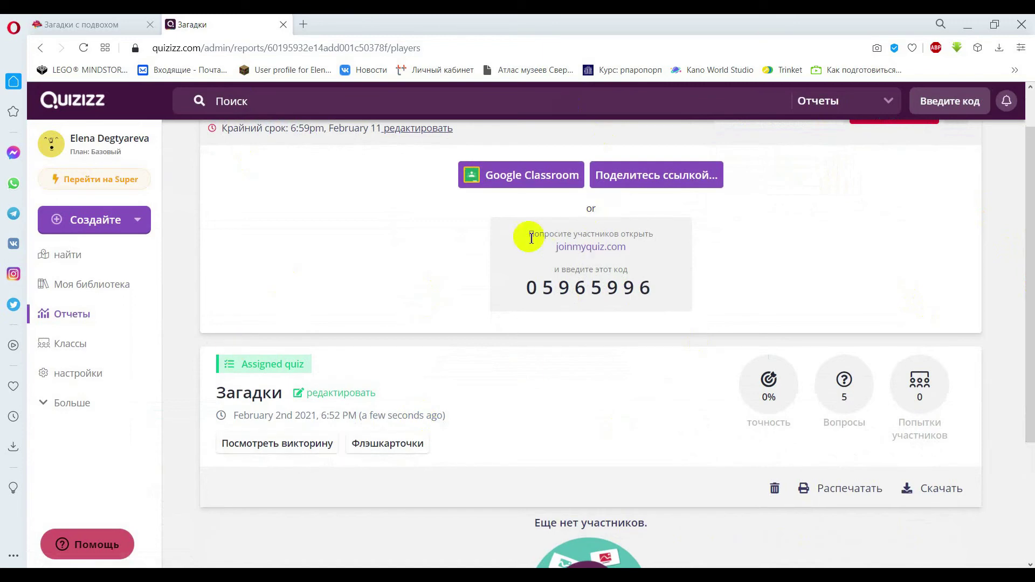
scroll(1030, 222, "up", 1)
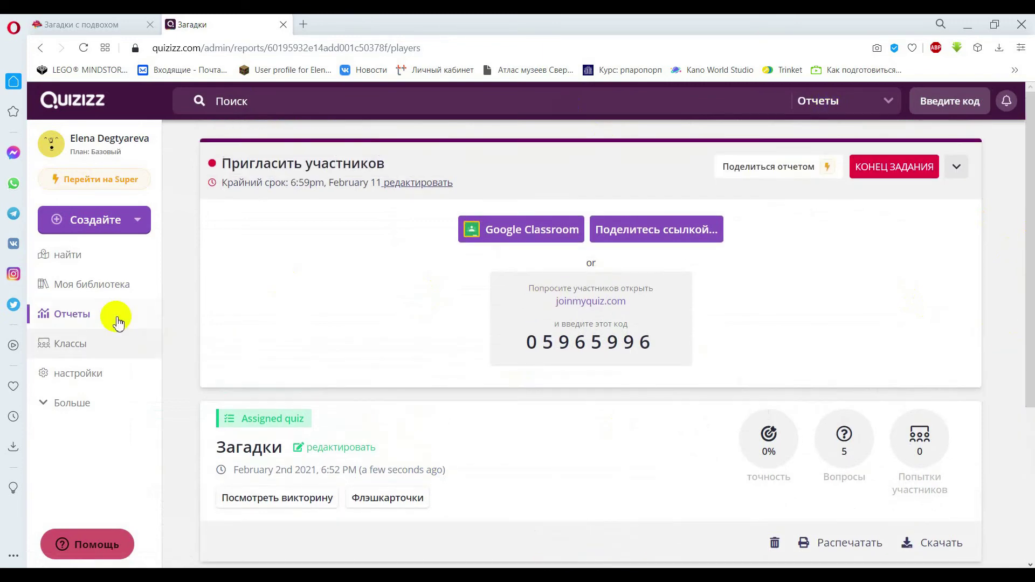
left_click(73, 285)
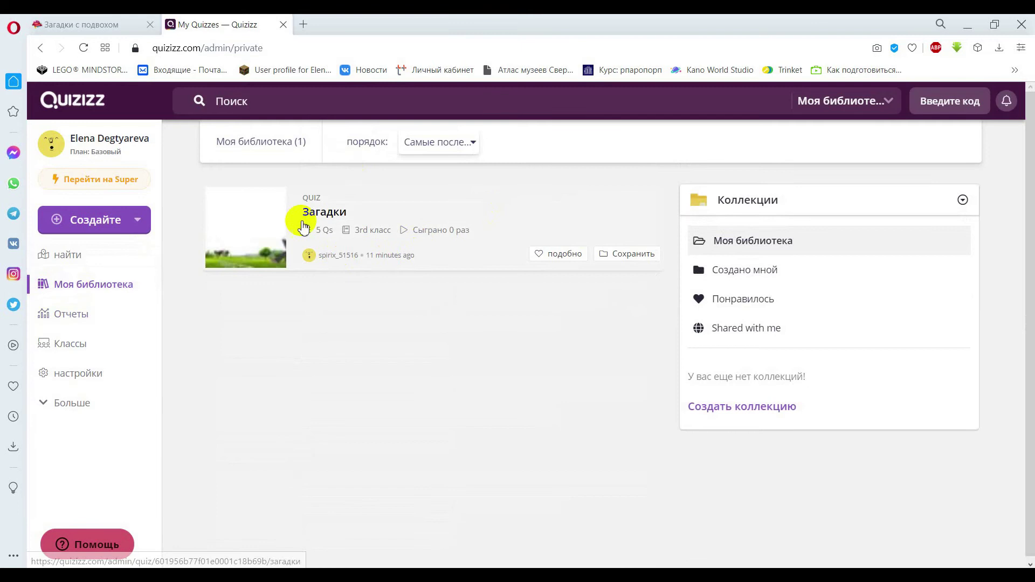
left_click(226, 238)
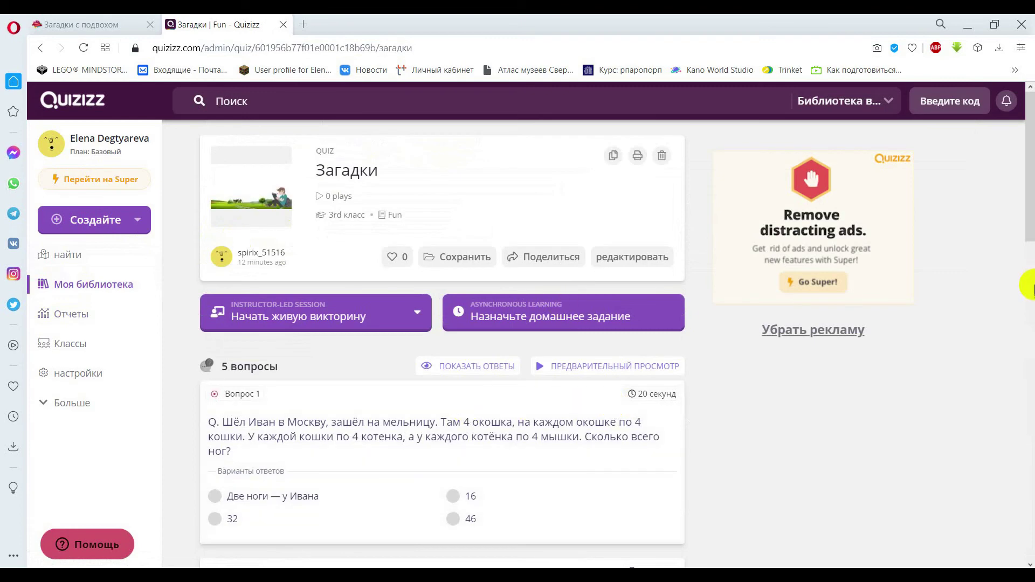
Launch the quiz live in the instructor-paced mode with music on participant devices turned off.
left_click(424, 322)
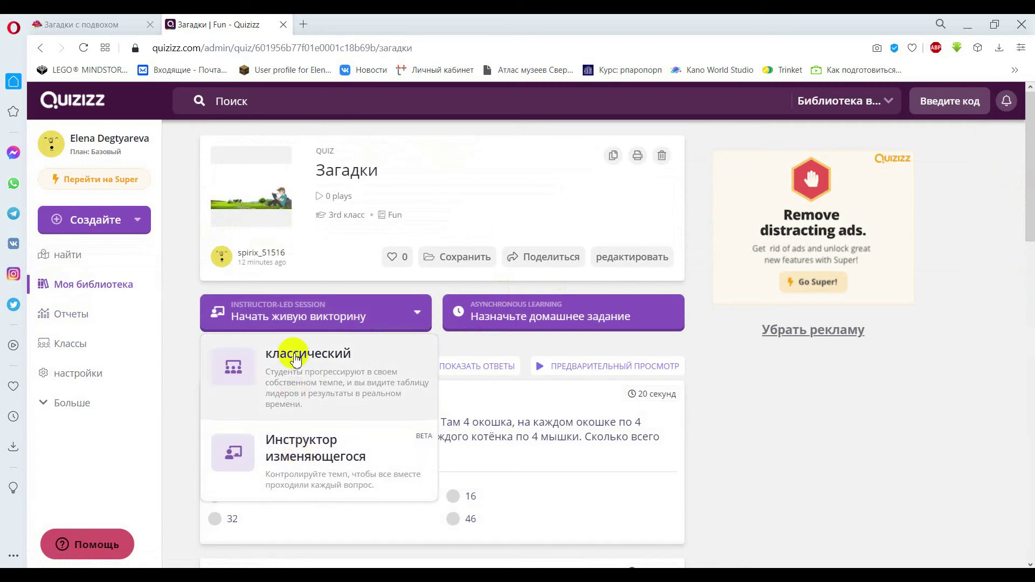
left_click(302, 467)
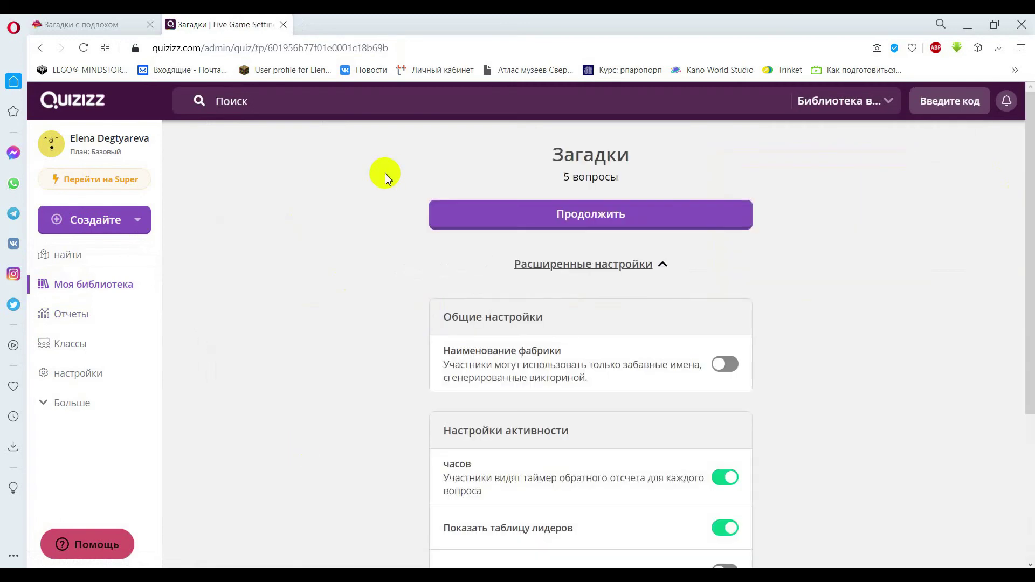
left_click_drag(1026, 254, 1026, 362)
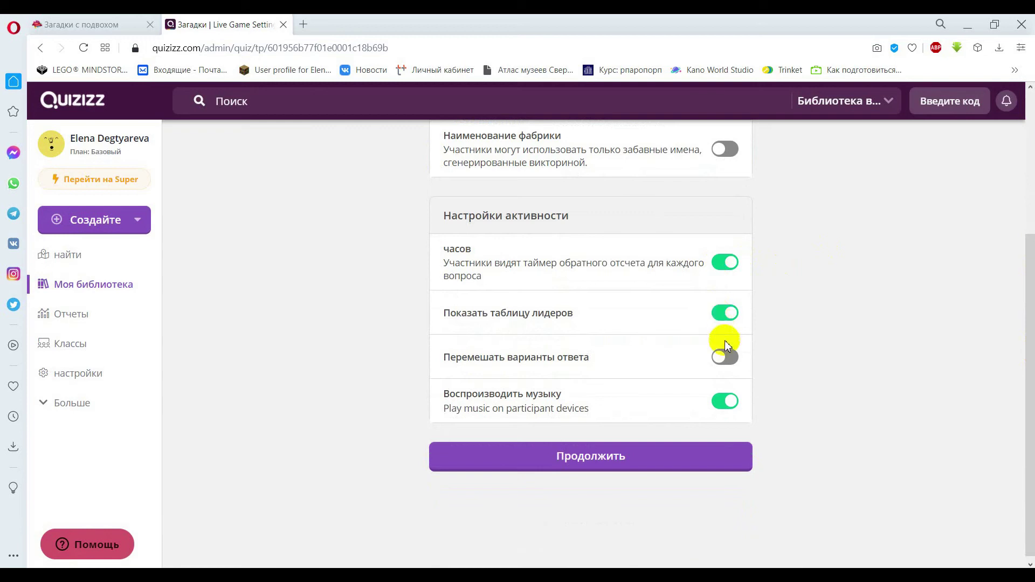
left_click(717, 402)
left_click(591, 457)
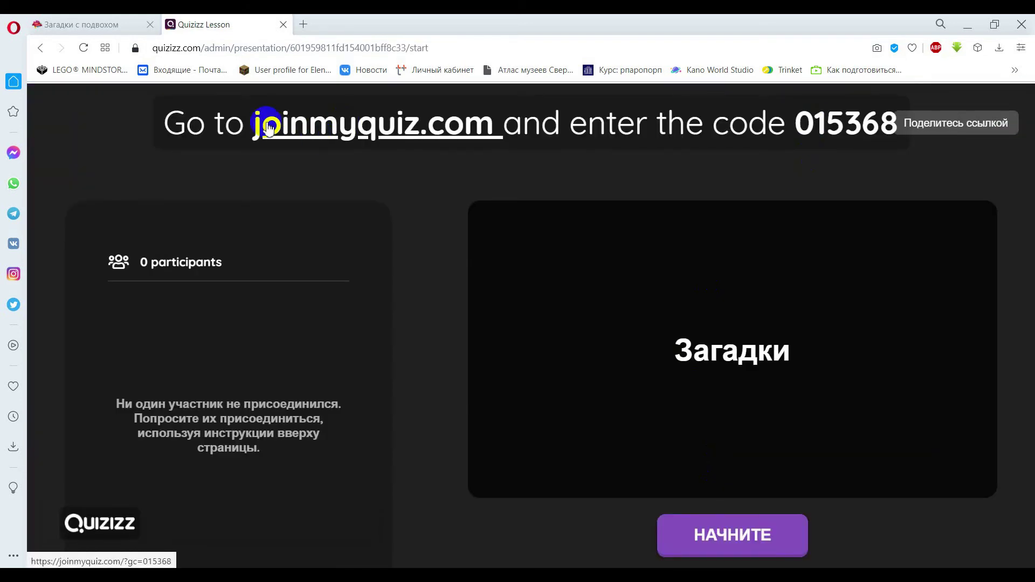
Open the joinmyquiz.com link in a new tab, copy the game code, and join the game as a participant under the prefilled name.
right_click(289, 124)
left_click(312, 137)
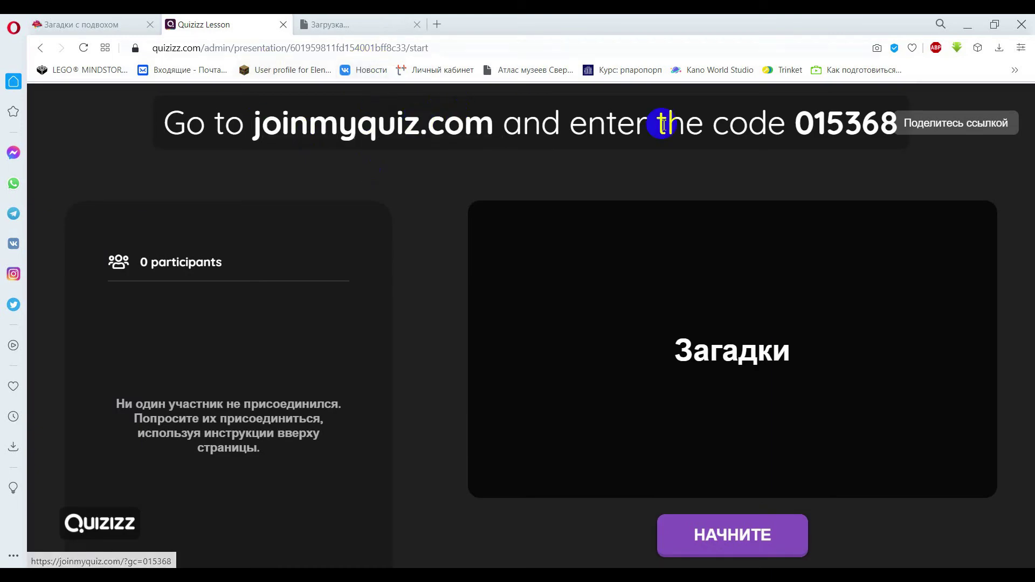
left_click_drag(799, 128, 894, 130)
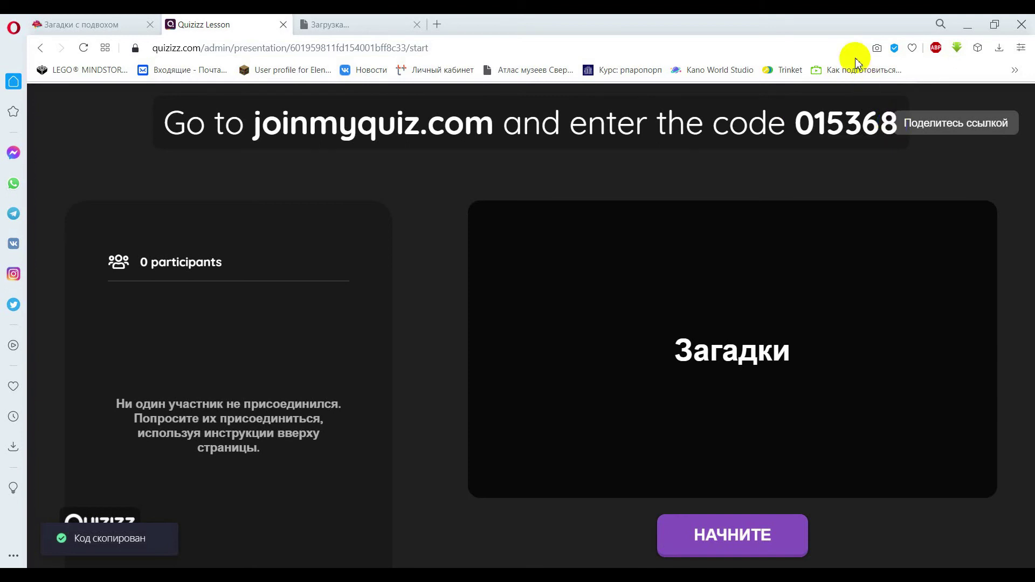
left_click(958, 129)
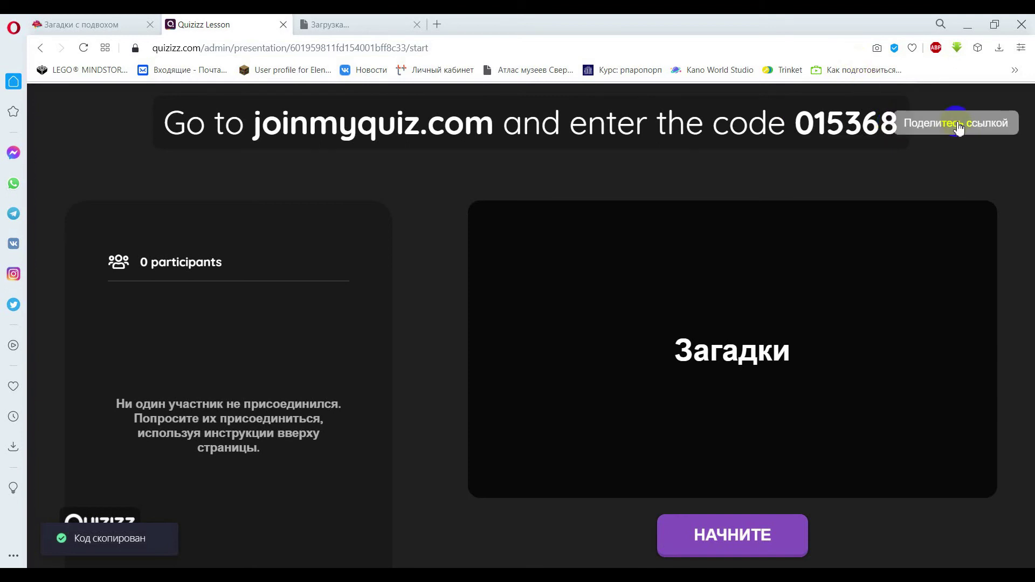
left_click(395, 31)
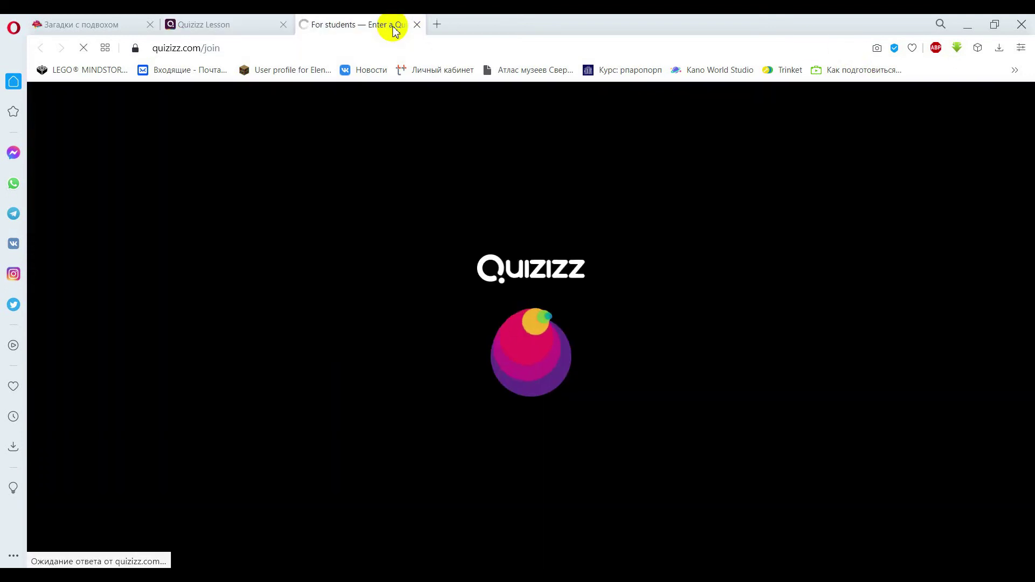
left_click(493, 227)
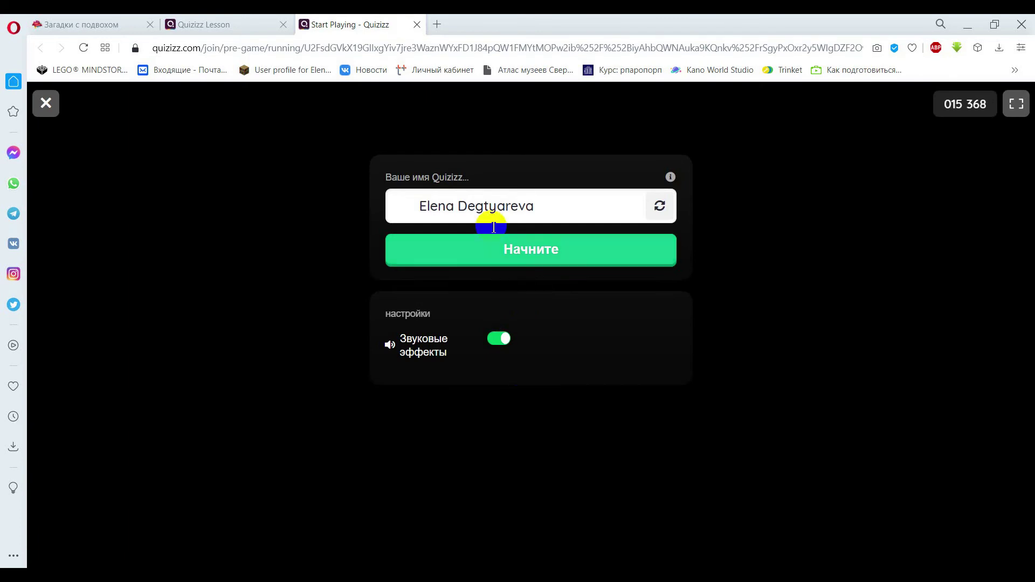
left_click(534, 248)
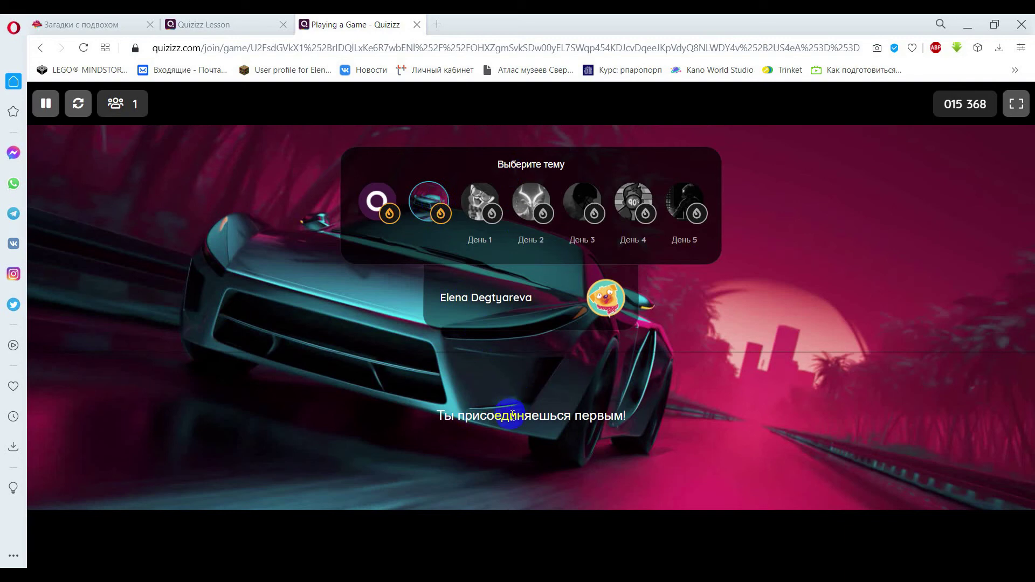
Return to the host's lobby, start the live session and dismiss the hint about proceeding between slides.
left_click(217, 26)
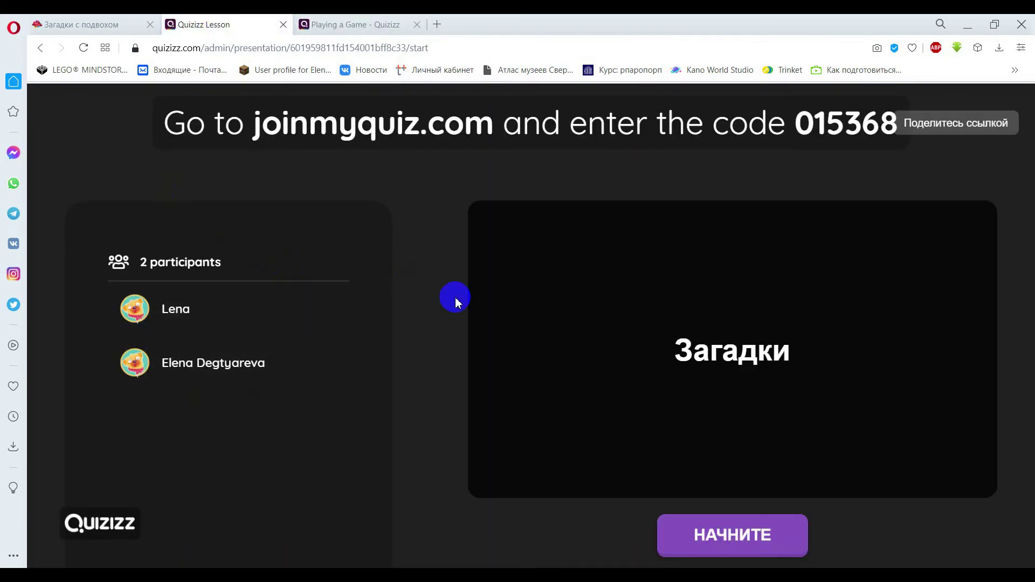
left_click(727, 531)
left_click(729, 553)
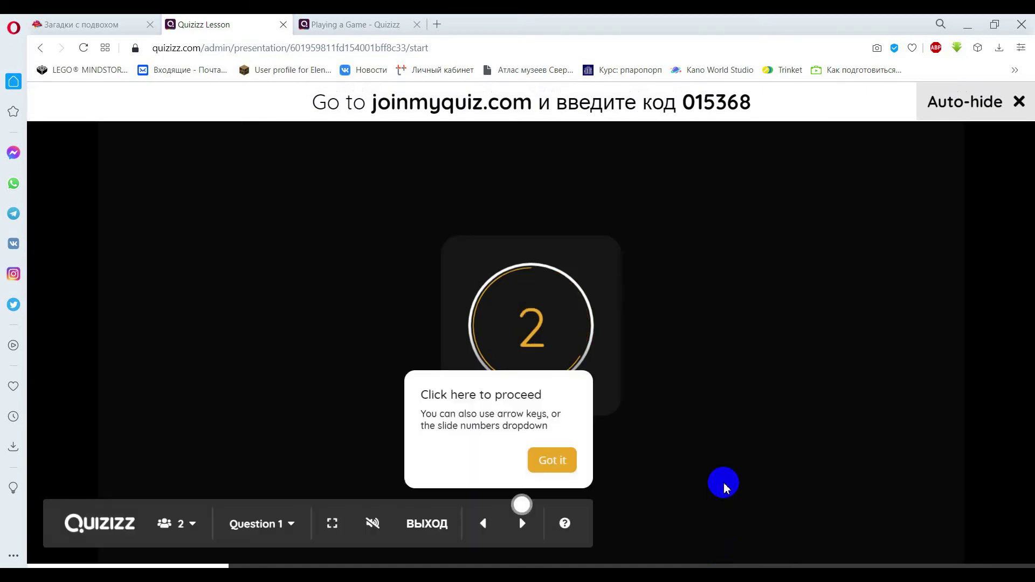
left_click(562, 462)
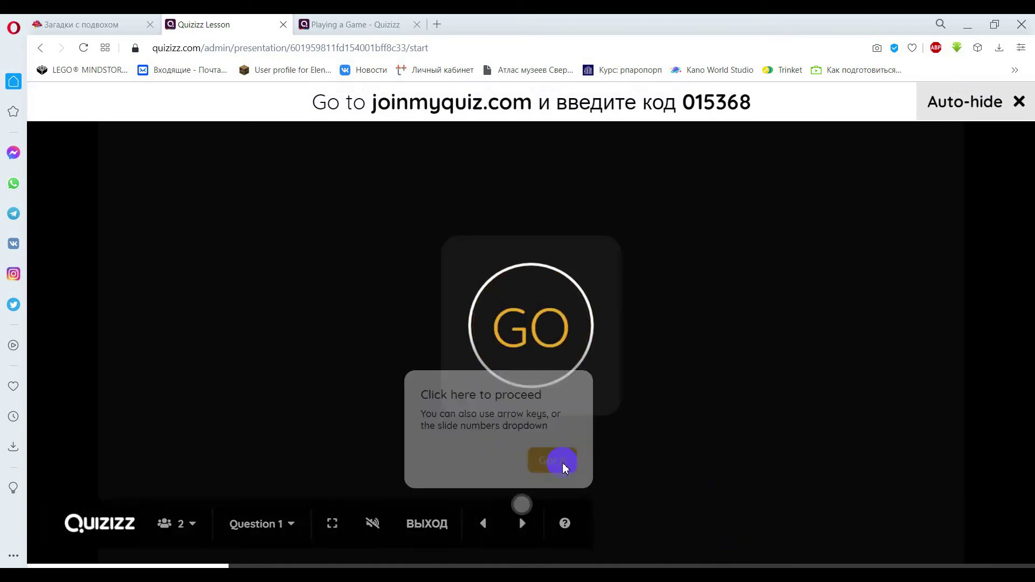
Answer question 1 as the participant with «Две ноги — у Ивана», and advance the host's session to question 2.
left_click(337, 25)
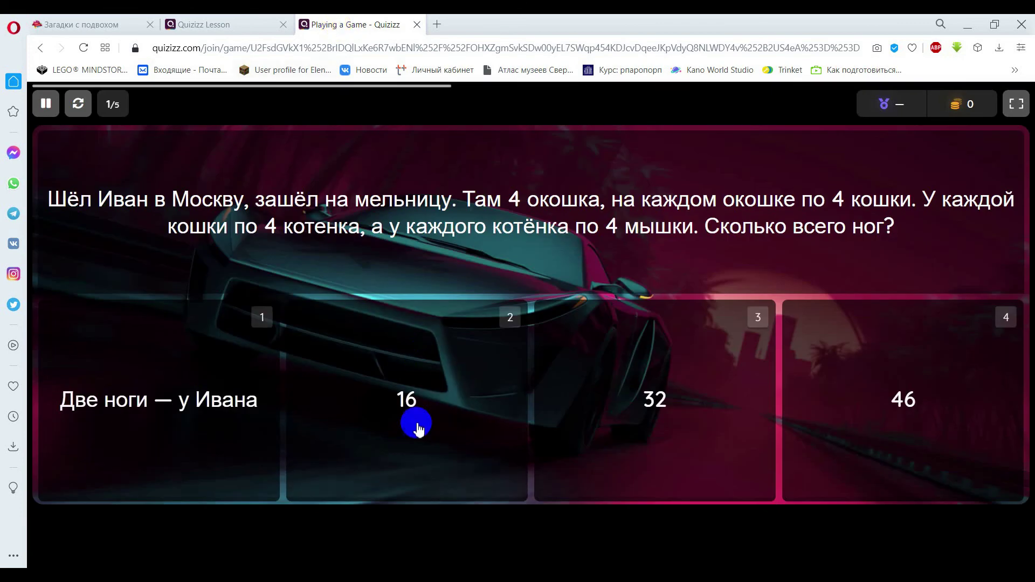
left_click(198, 421)
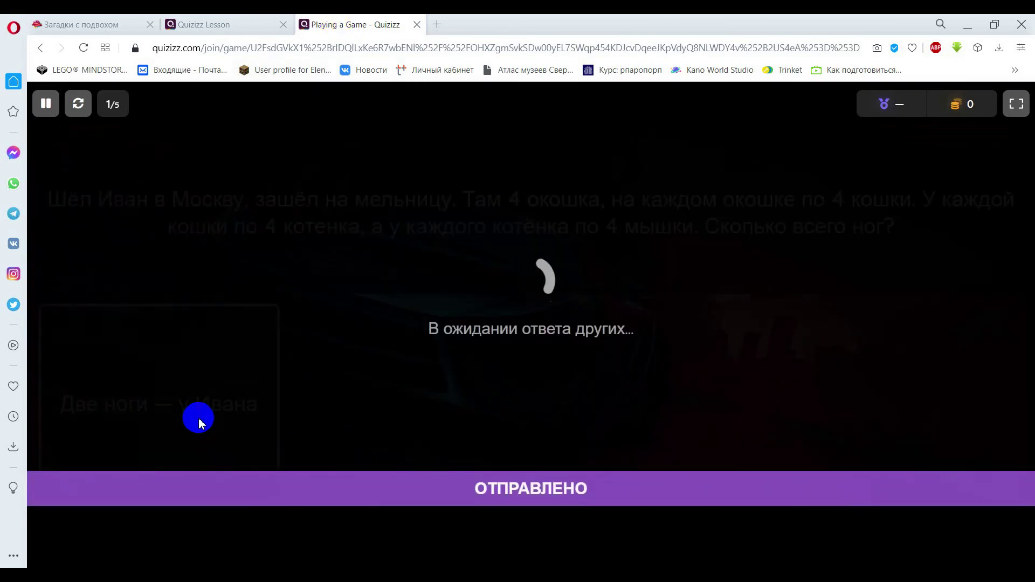
left_click(214, 25)
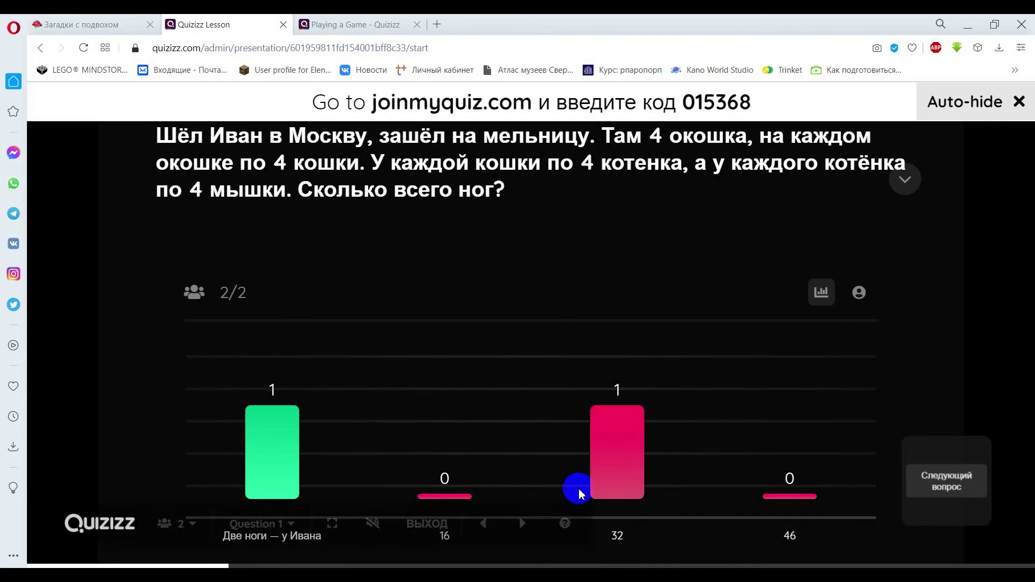
mouse_move(483, 531)
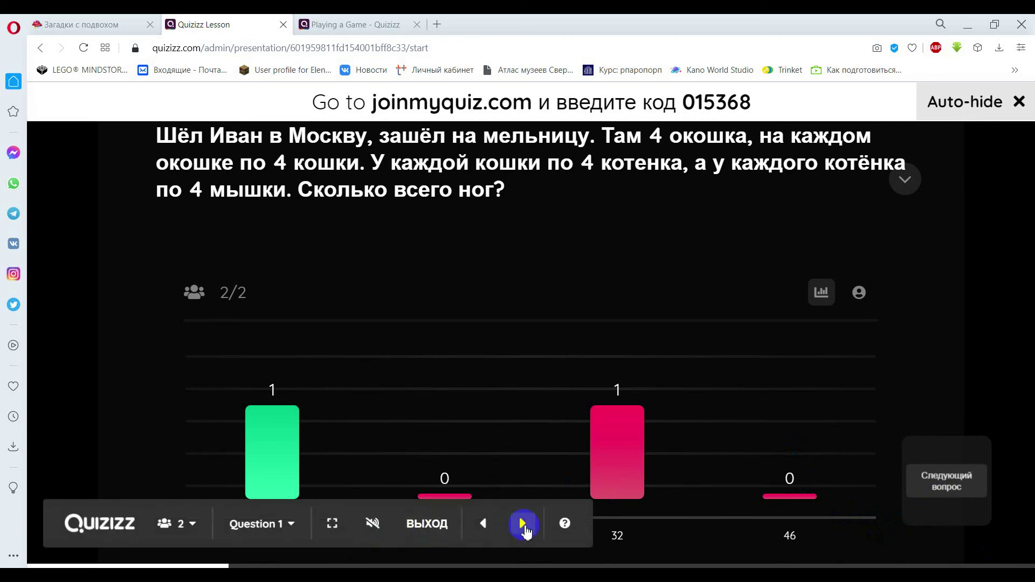
left_click(524, 526)
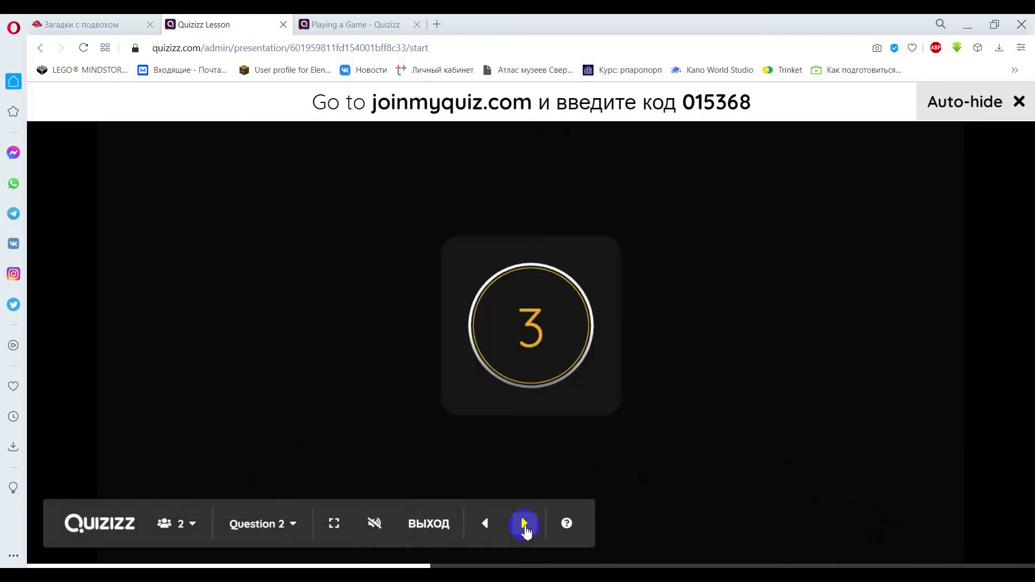
As the participant, select «обед» and «ужин» for question 2 and submit the answer.
left_click(358, 24)
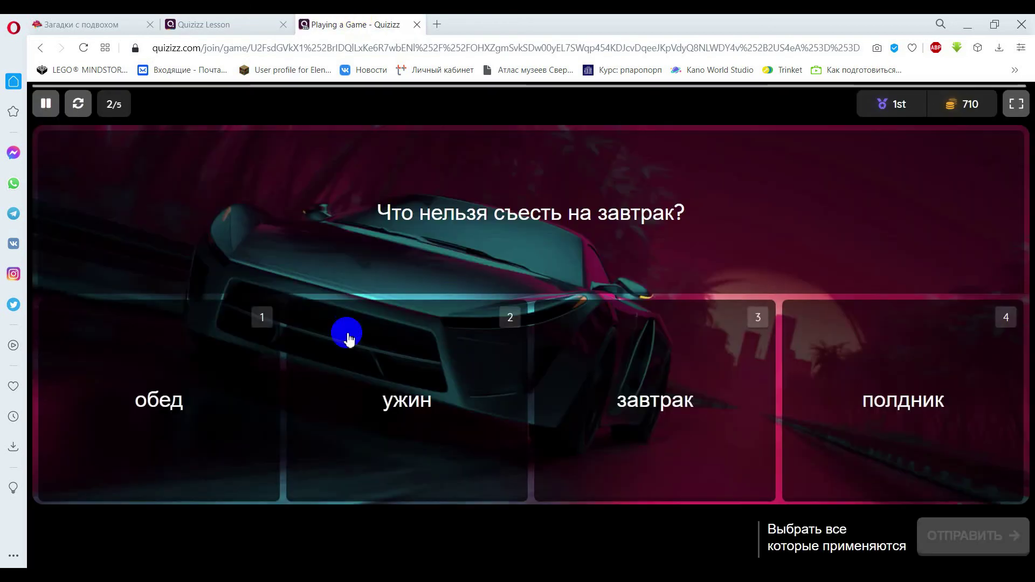
left_click(224, 427)
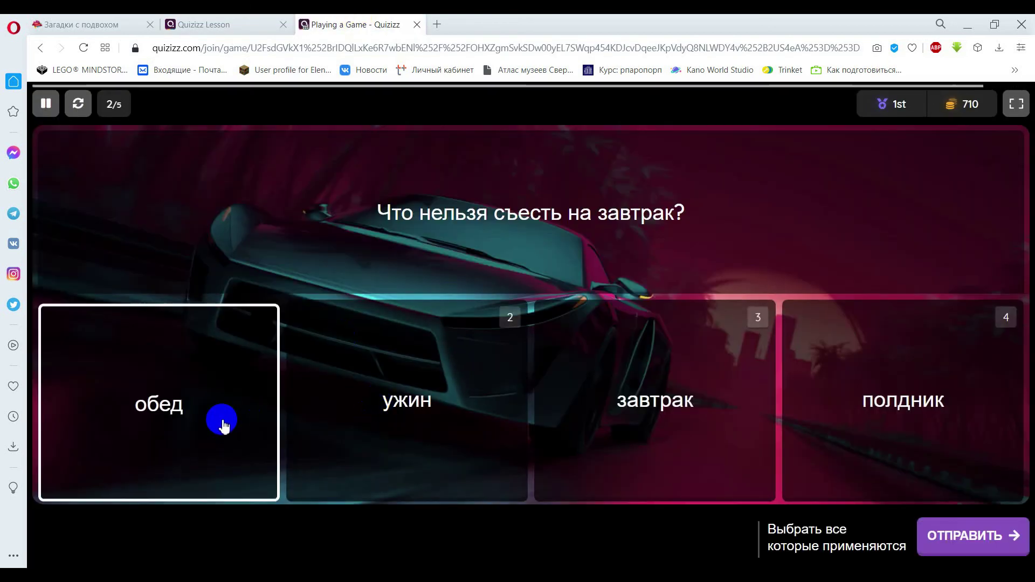
left_click(396, 429)
left_click(976, 539)
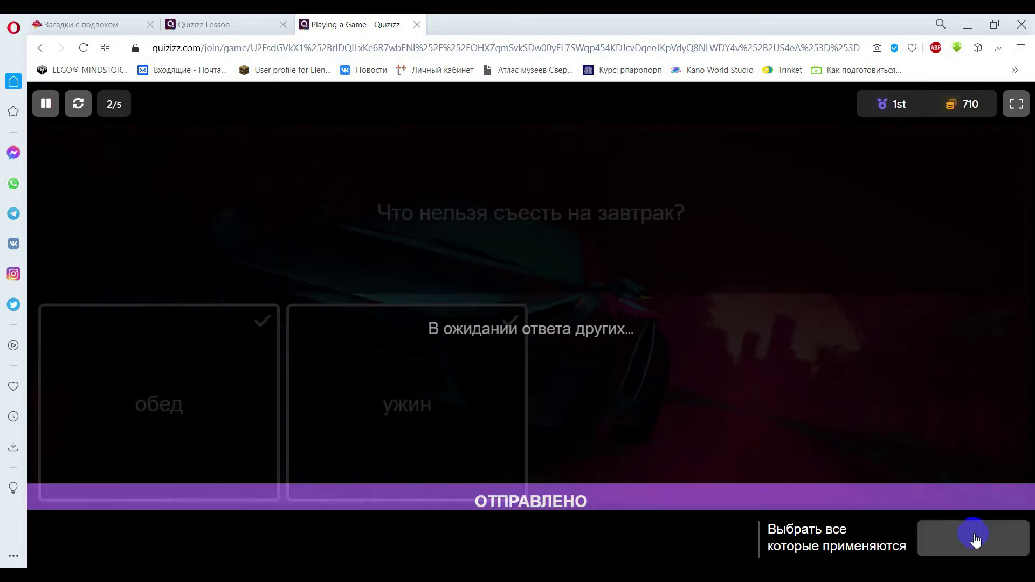